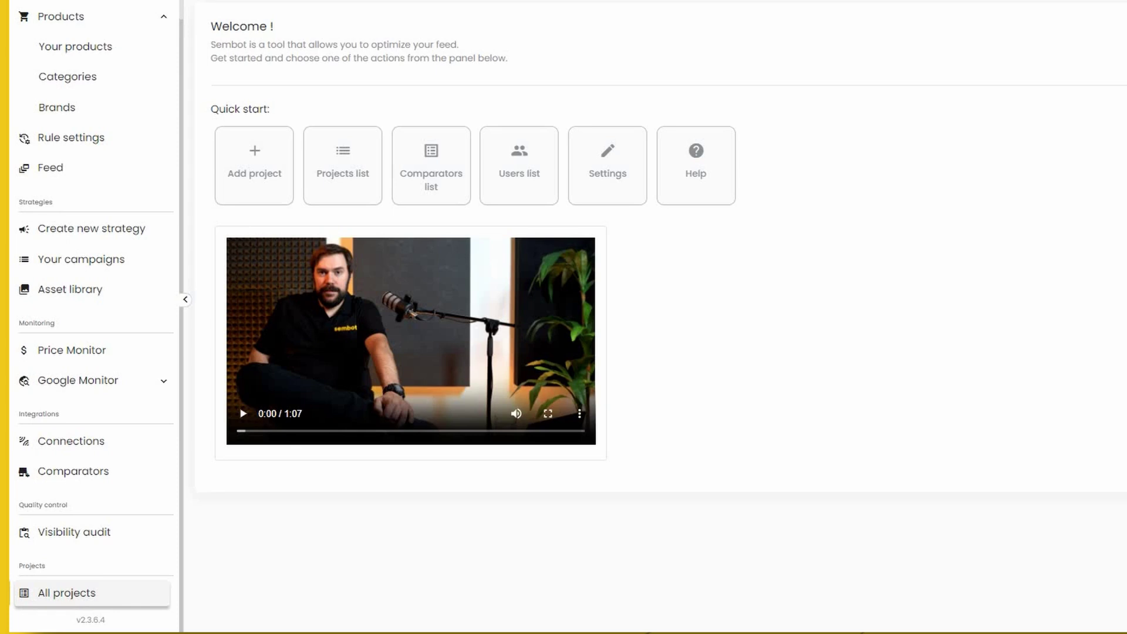
click(131, 594)
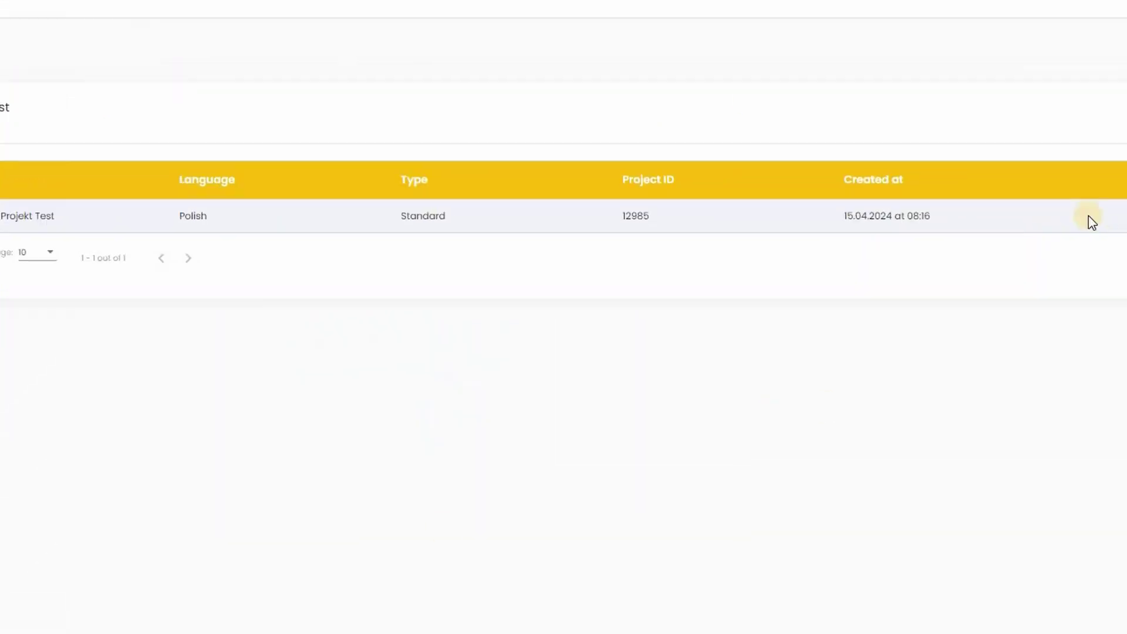
click(1055, 142)
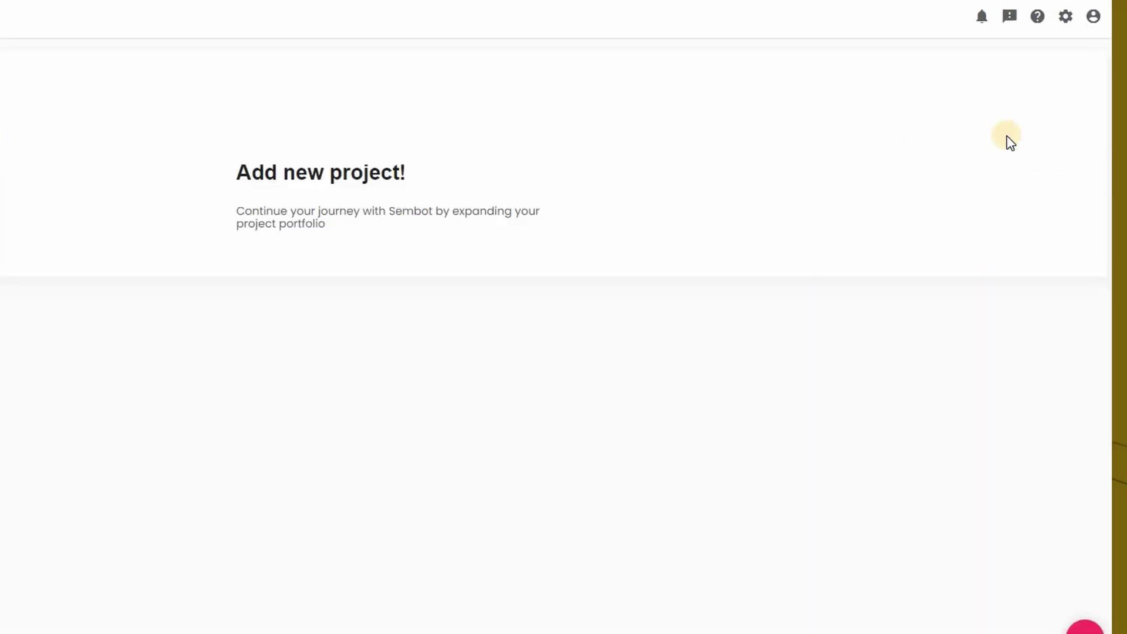
click(242, 283)
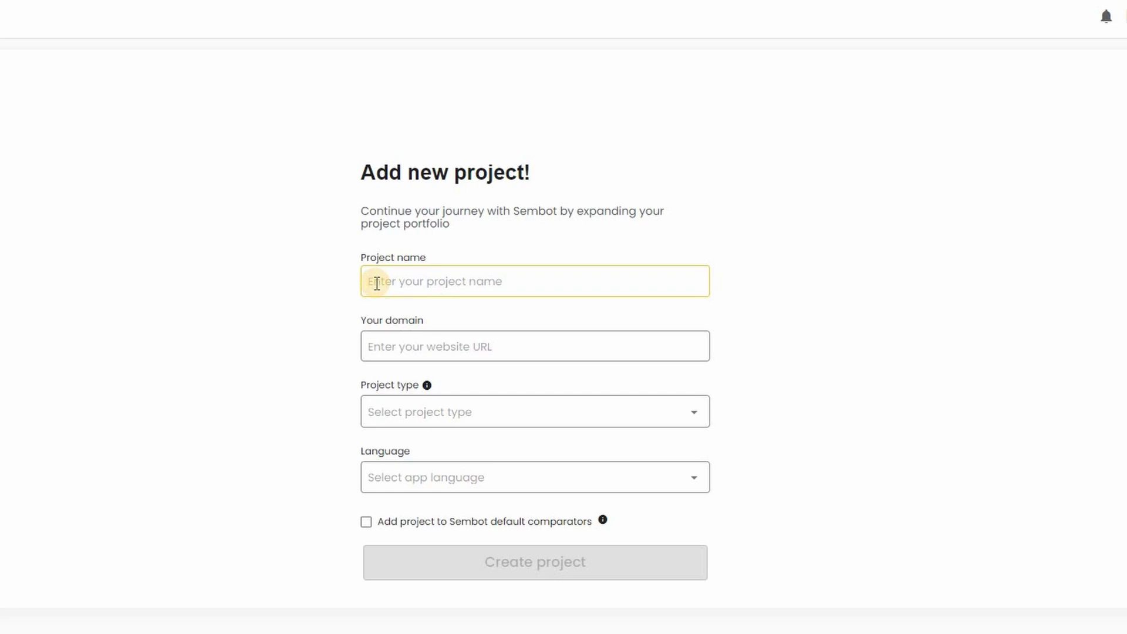
text(Sembot)
click(404, 345)
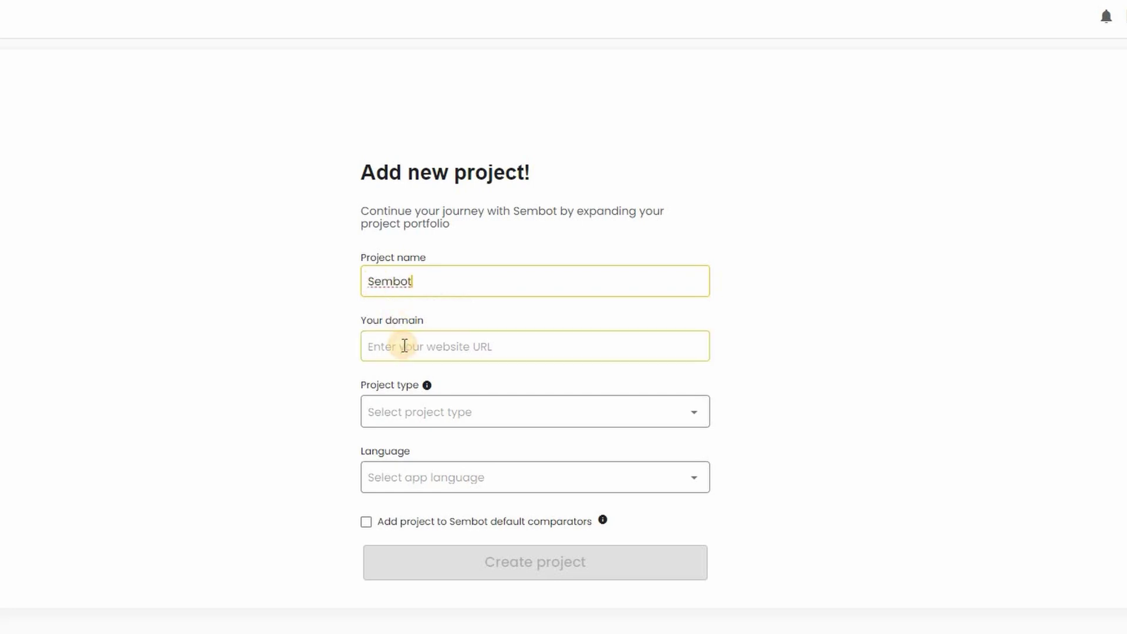
text(https://vizagojoga.pl/)
Set the project type to Standard, choose the app language and create the project
click(441, 418)
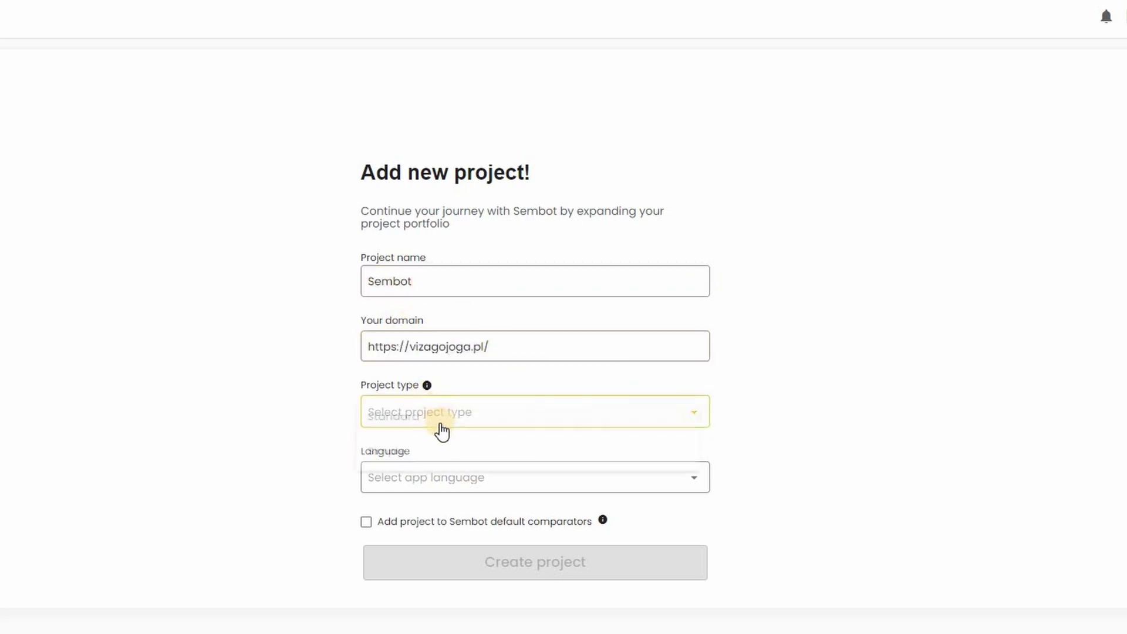
click(440, 418)
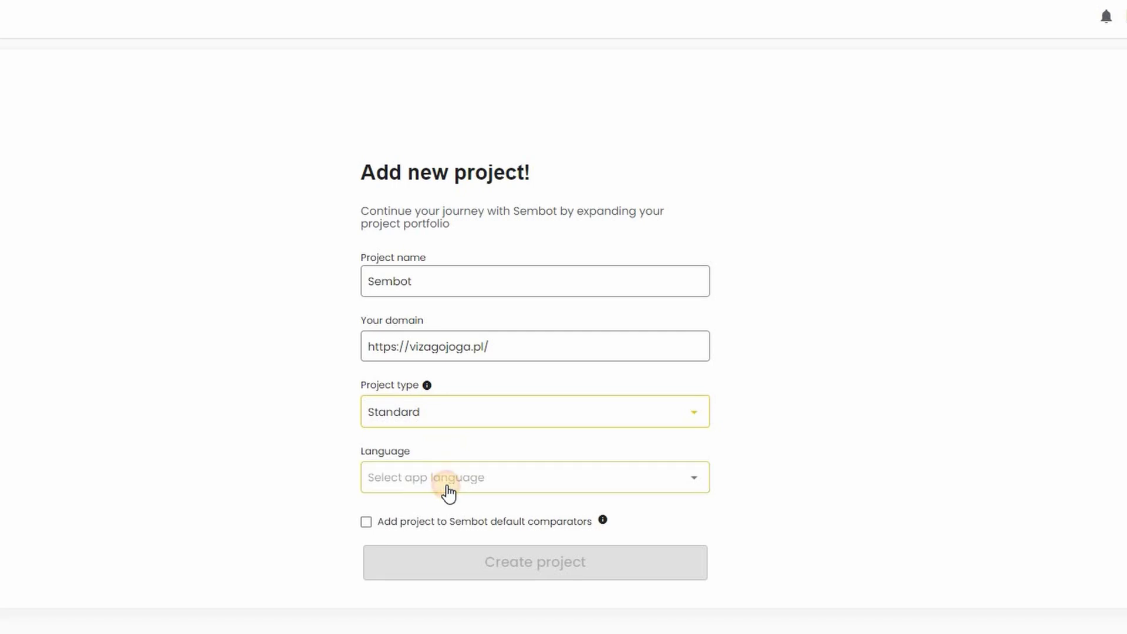
click(448, 490)
click(475, 523)
click(536, 553)
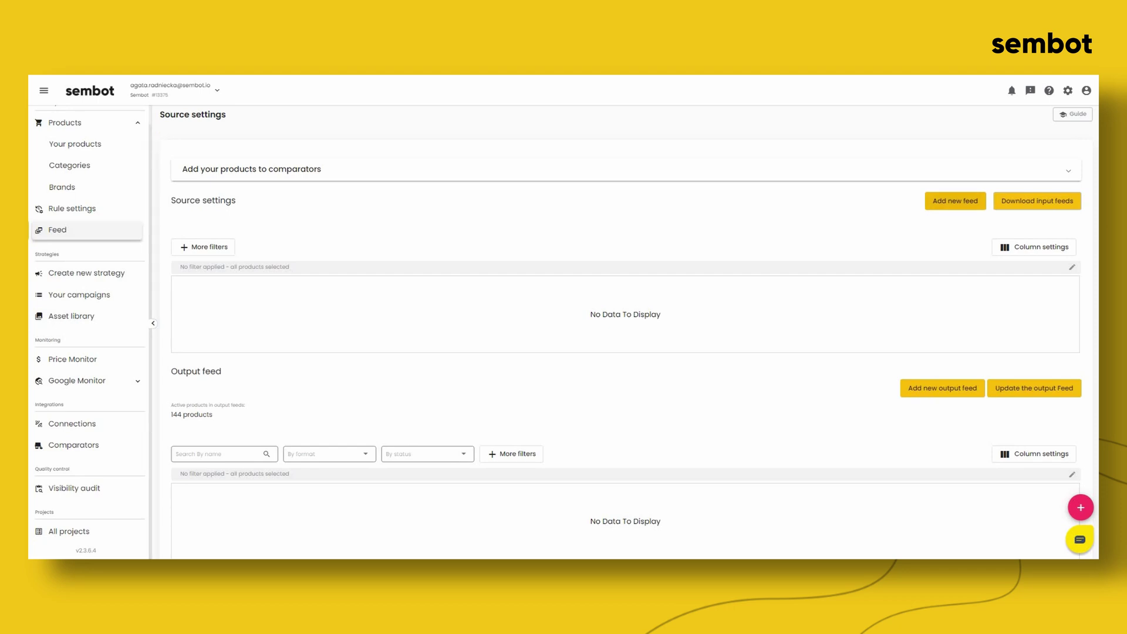
Add a new source feed named Sembot with the shop's XML product feed URL and a parse hour of 04:00
click(954, 202)
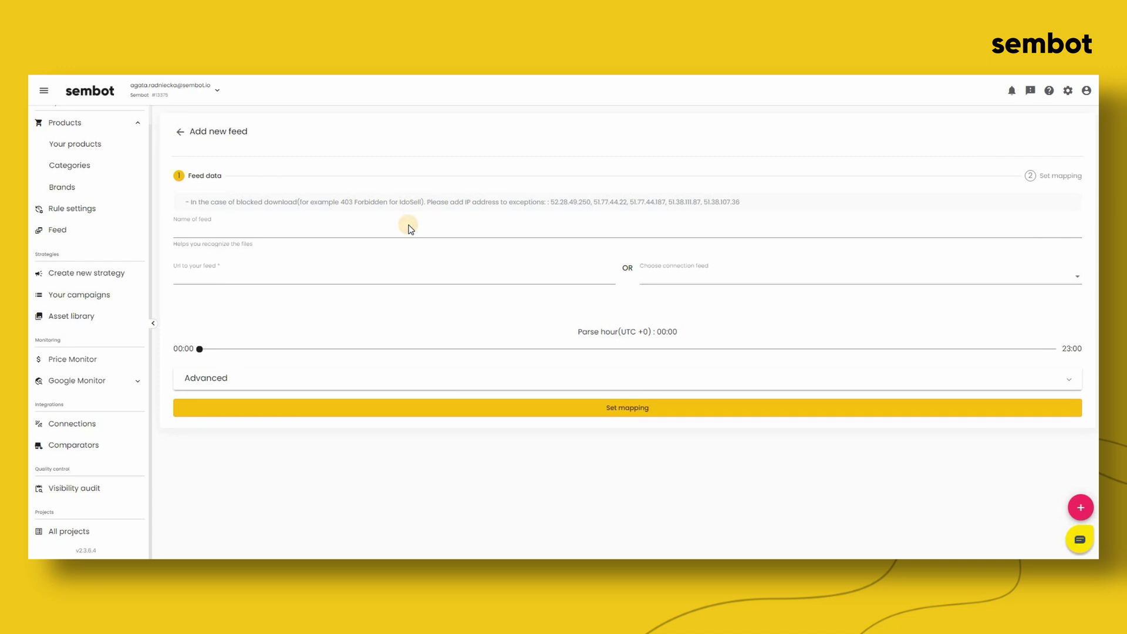
click(410, 228)
text(Sembot)
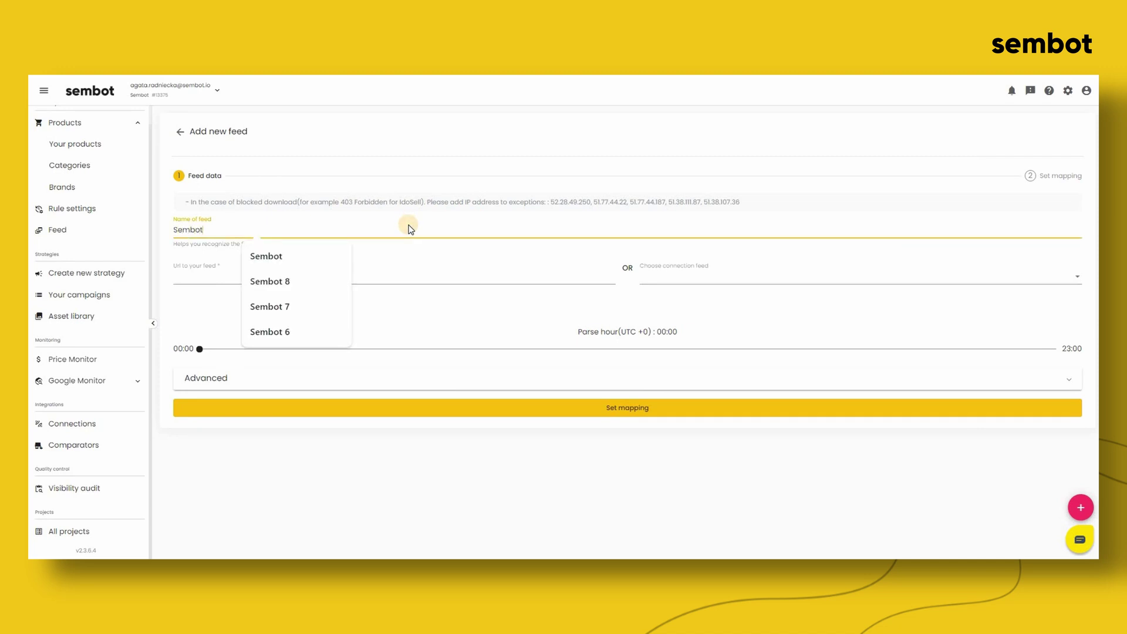
click(392, 278)
click(370, 304)
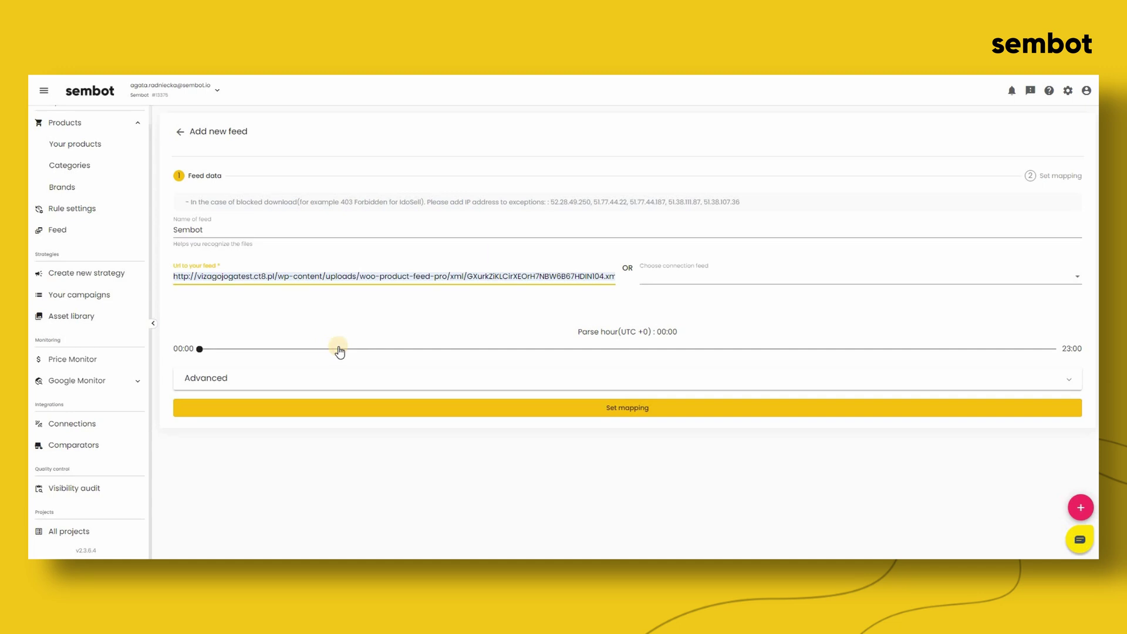
click(333, 350)
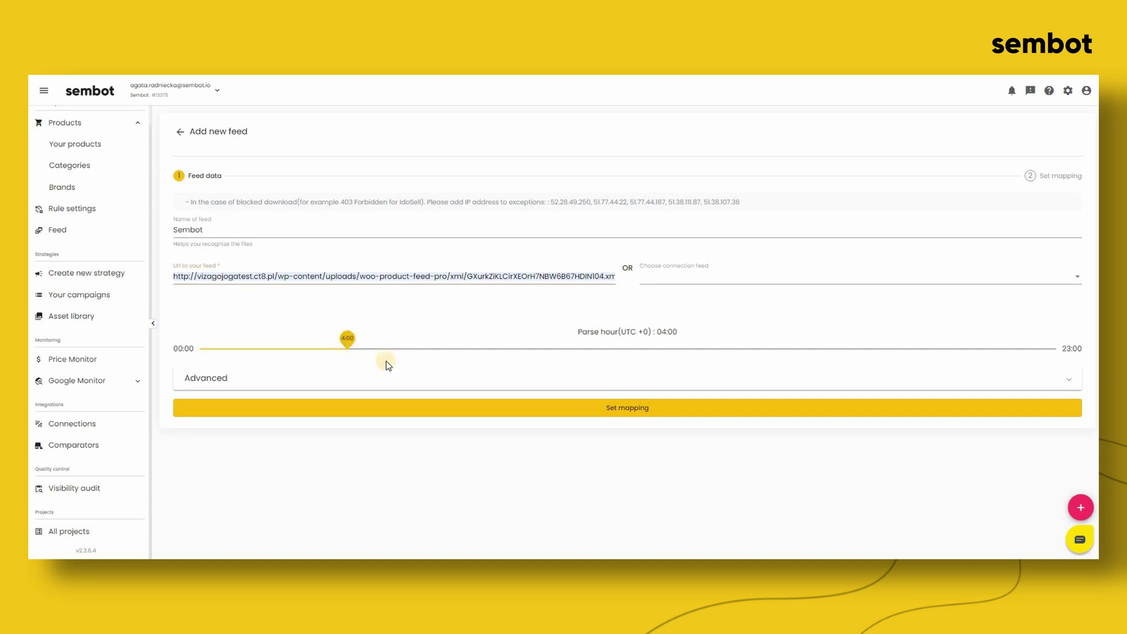
Proceed to the feed's field mapping, review the proposed column mappings and save the feed
click(619, 405)
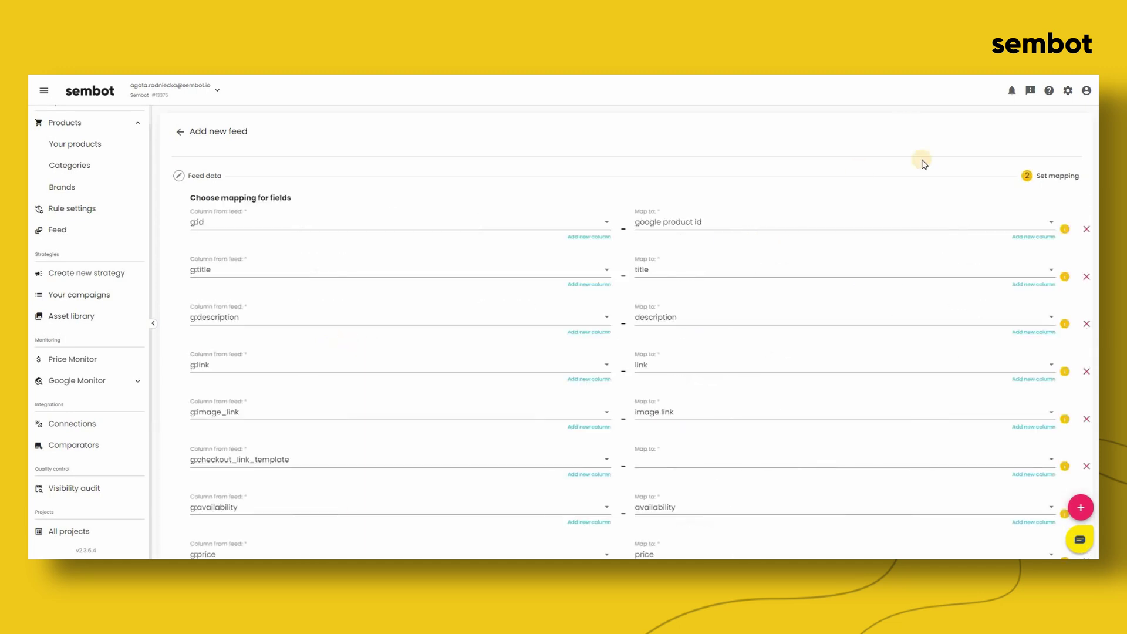
scroll(937, 197, down, 5)
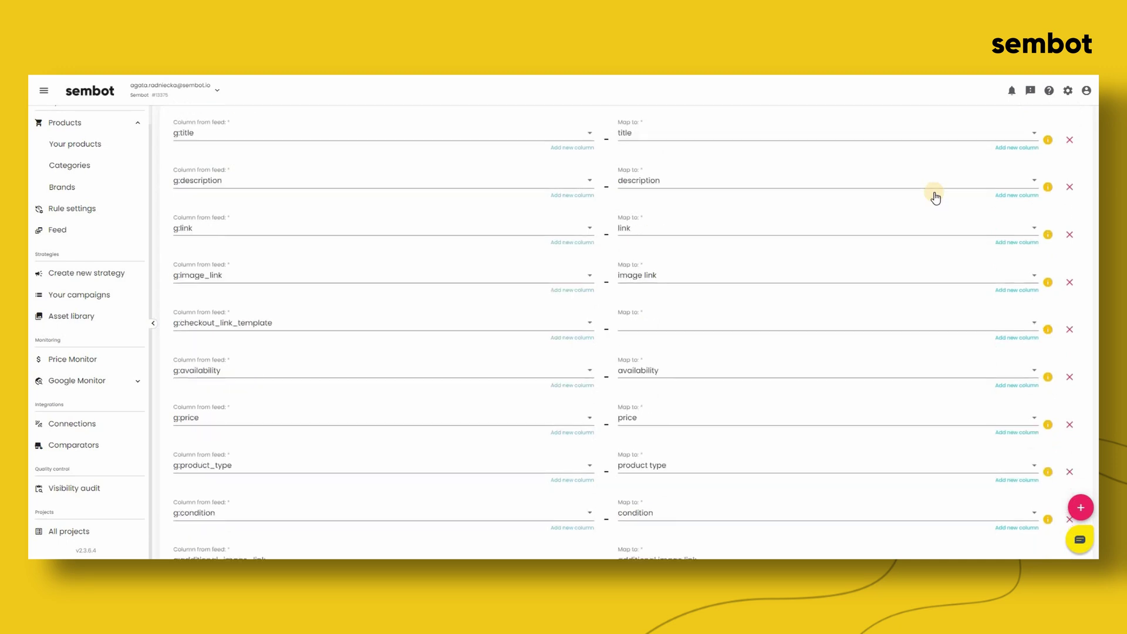
click(862, 538)
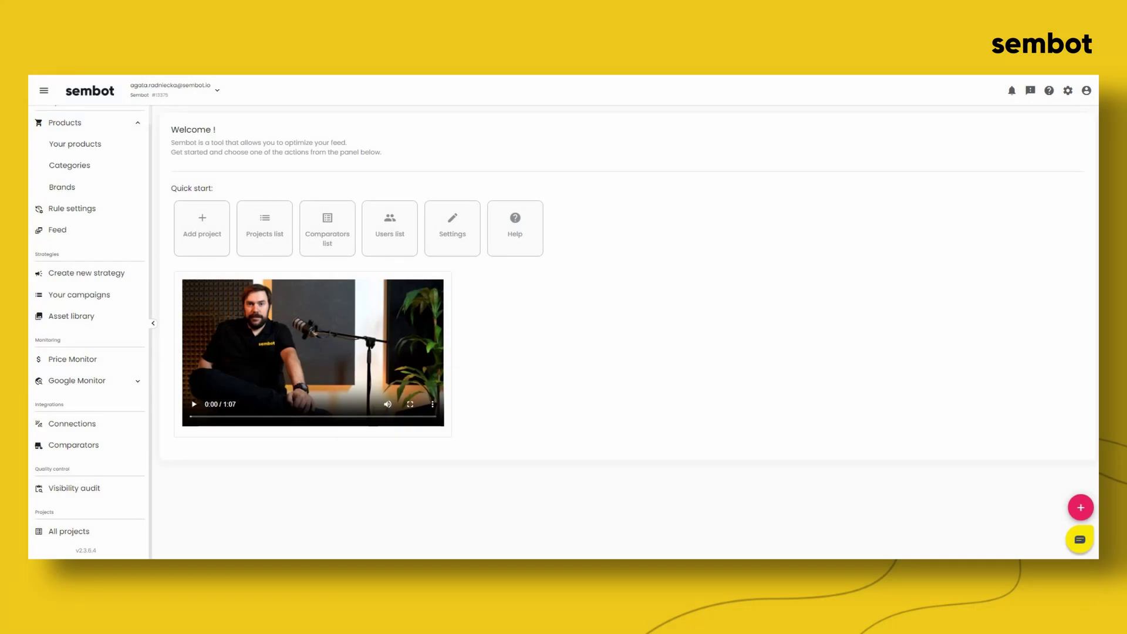
Open the list of not monitored products in Google Monitor's Organic Monitor
click(82, 381)
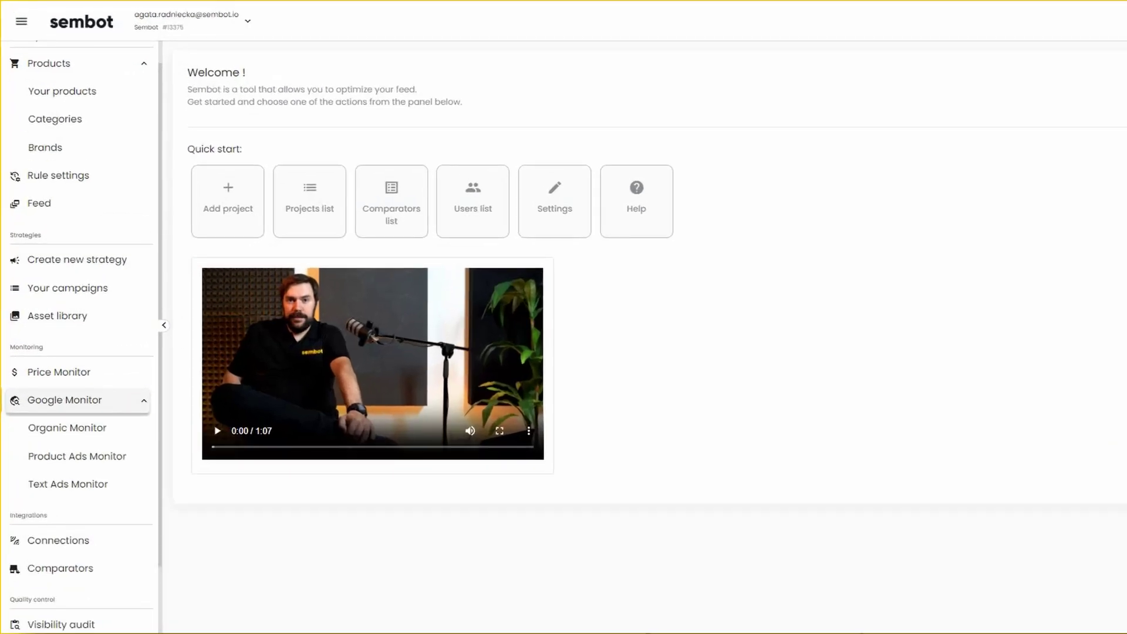
click(114, 432)
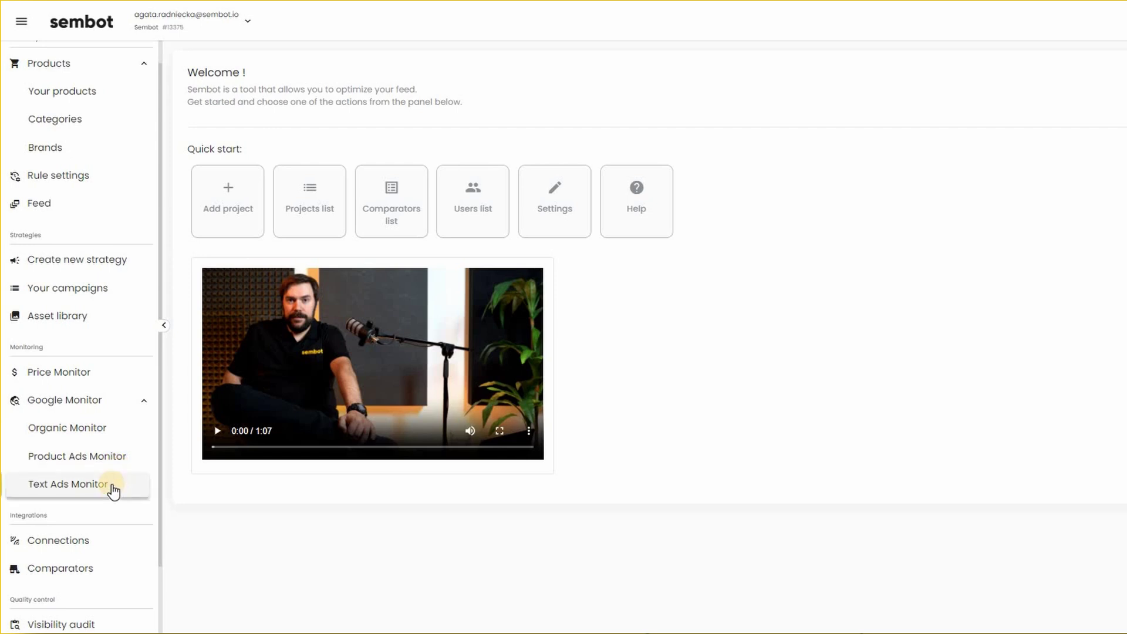
click(76, 424)
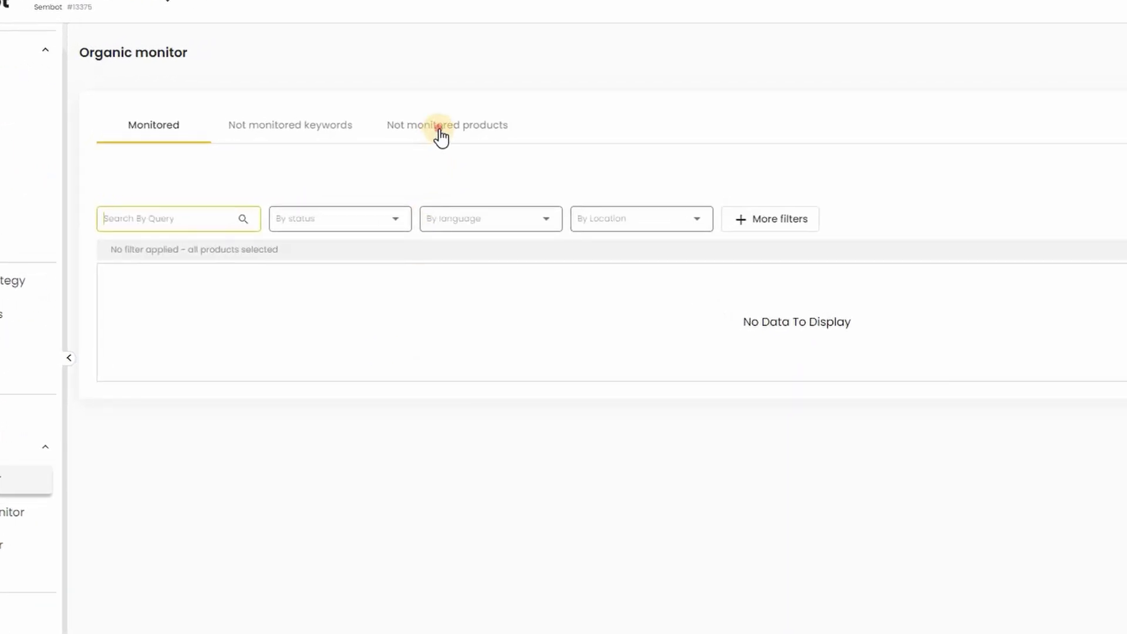
click(440, 131)
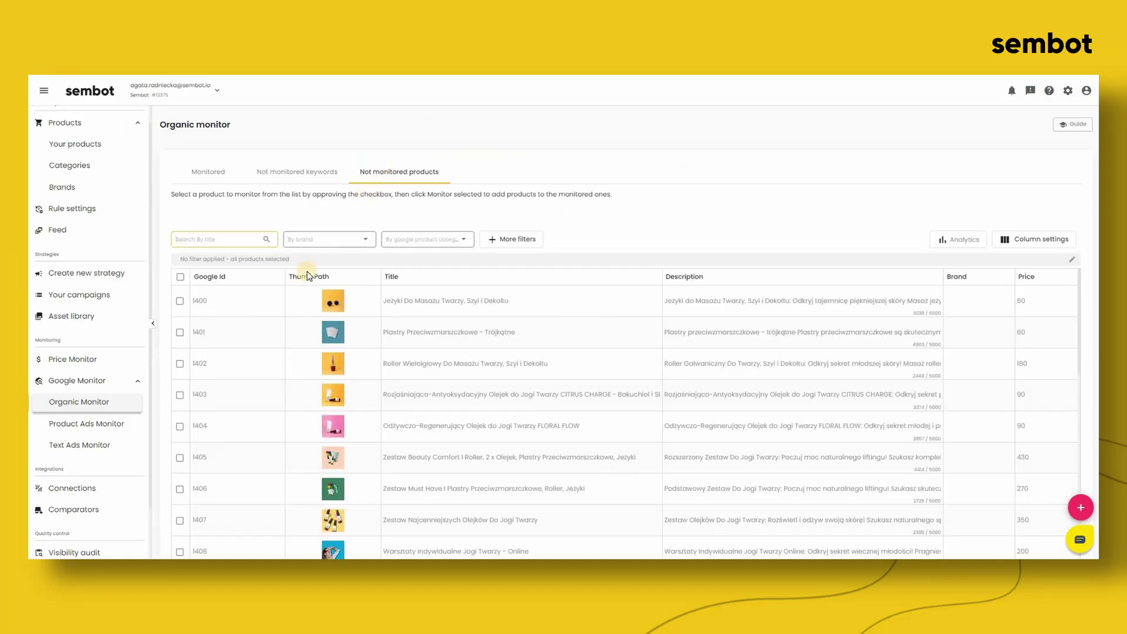
Select the products with Google IDs 1400, 1401, 1402 and 1403 for monitoring
click(180, 301)
click(180, 333)
click(179, 364)
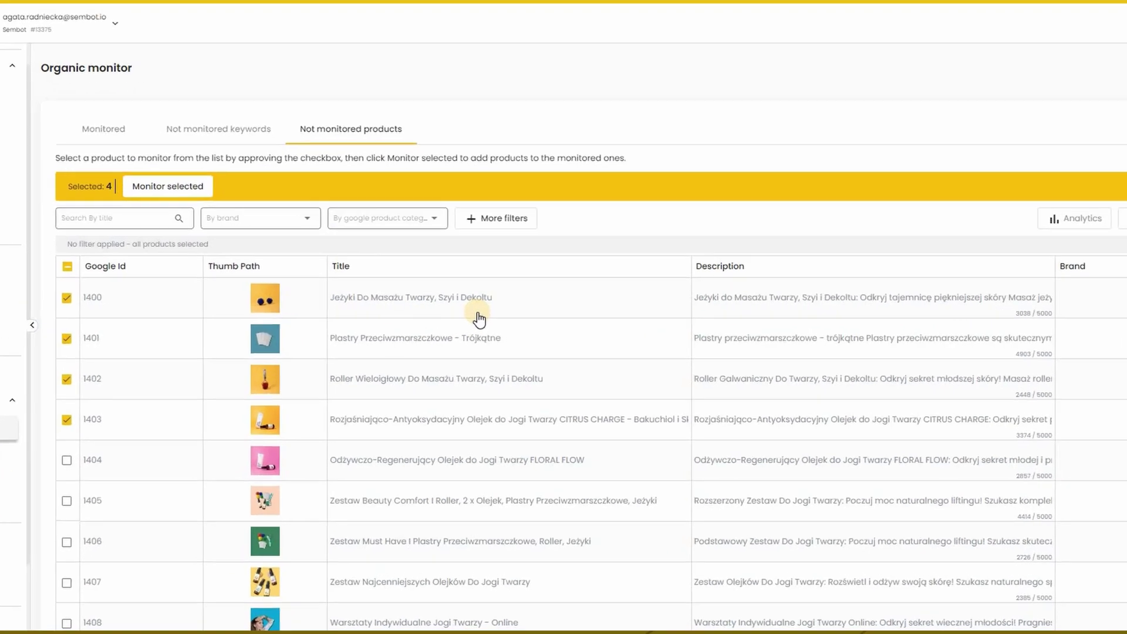
Submit a Polish-language monitor task for the selected products with the locations United Kingdom, United States and Poland
click(187, 187)
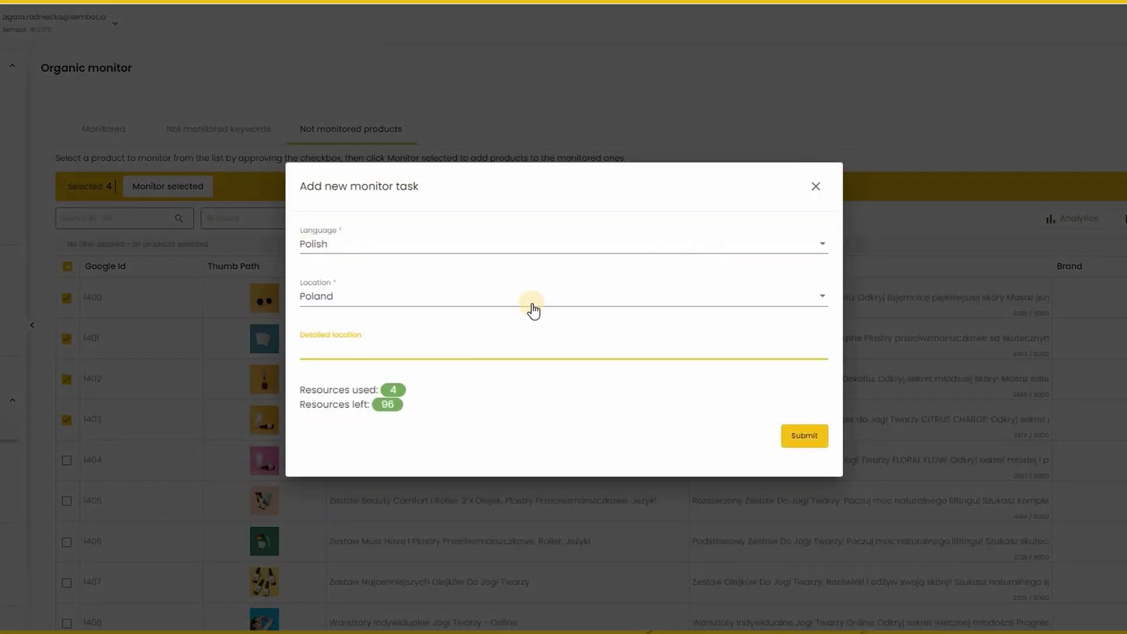
click(534, 302)
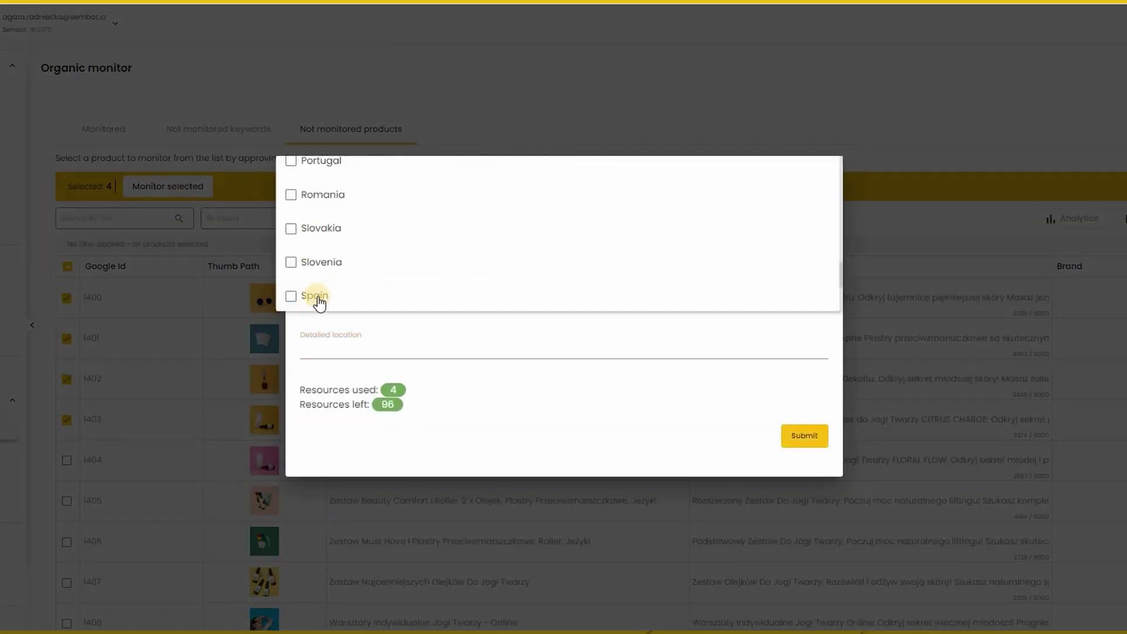
scroll(460, 257, down, 3)
click(293, 260)
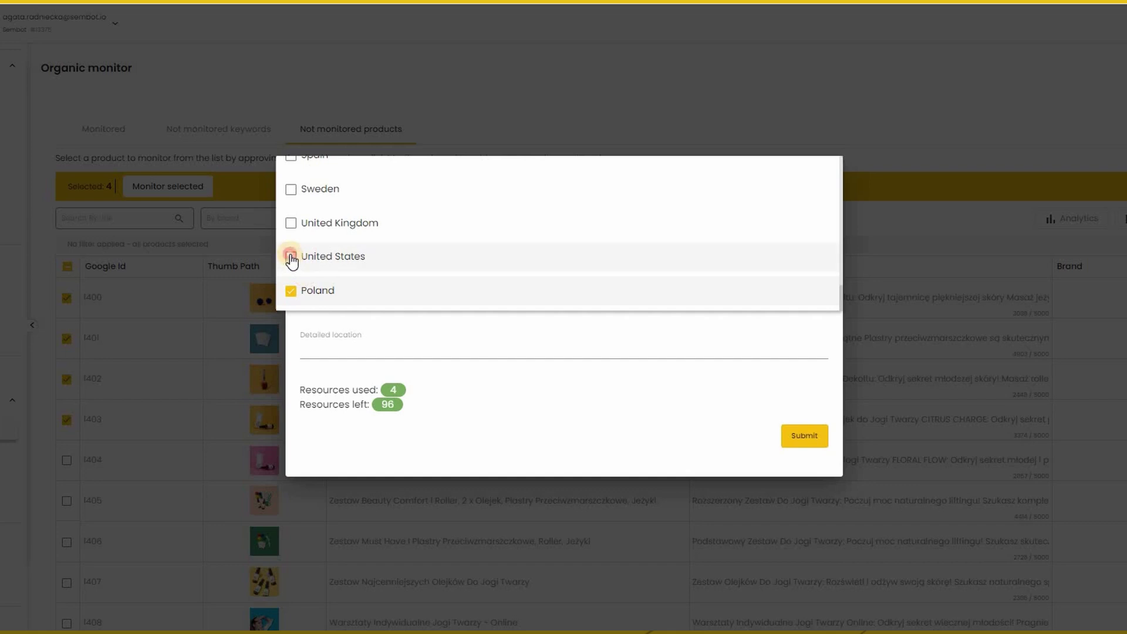
click(291, 266)
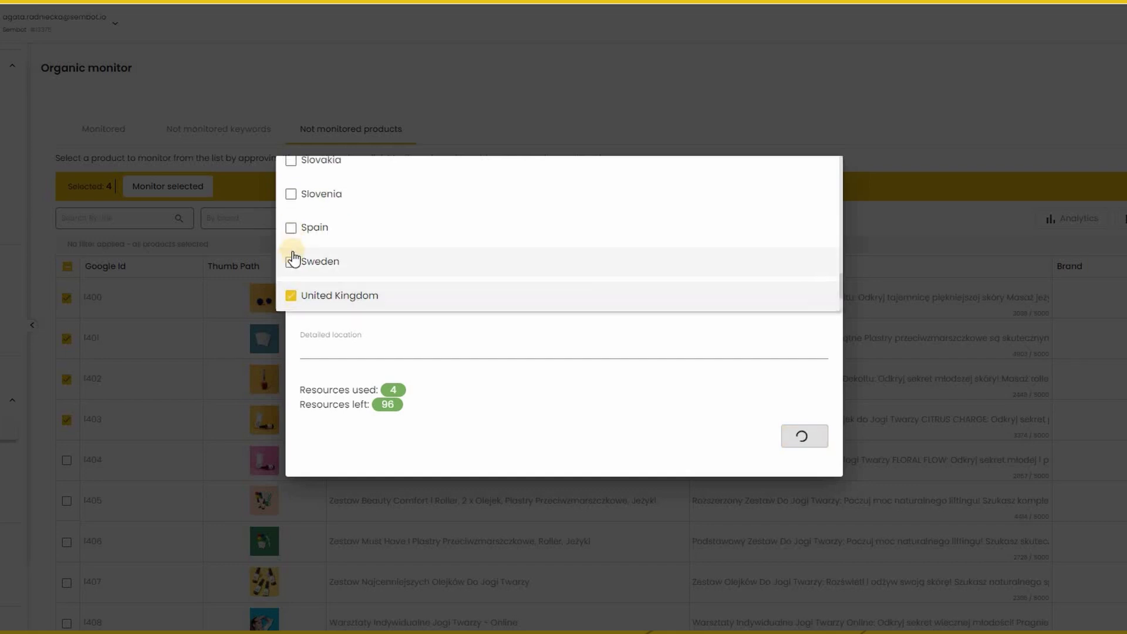
click(800, 438)
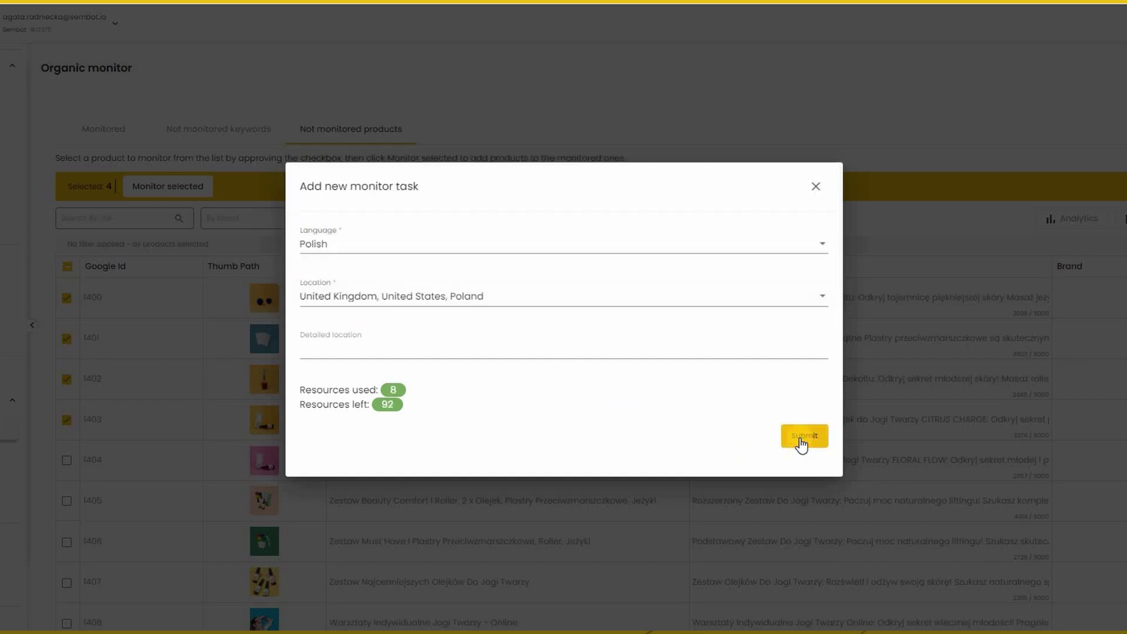
click(799, 438)
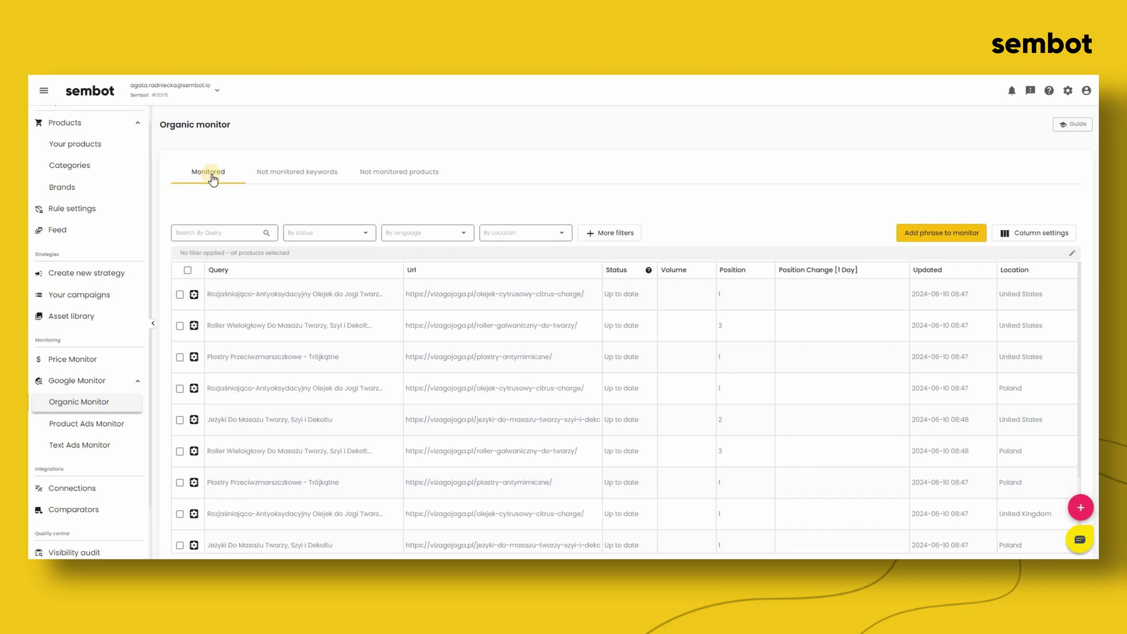
Examine the monitored queries in Organic Monitor, including the status explanation, volume, position and location of each entry
scroll(329, 327, down, 2)
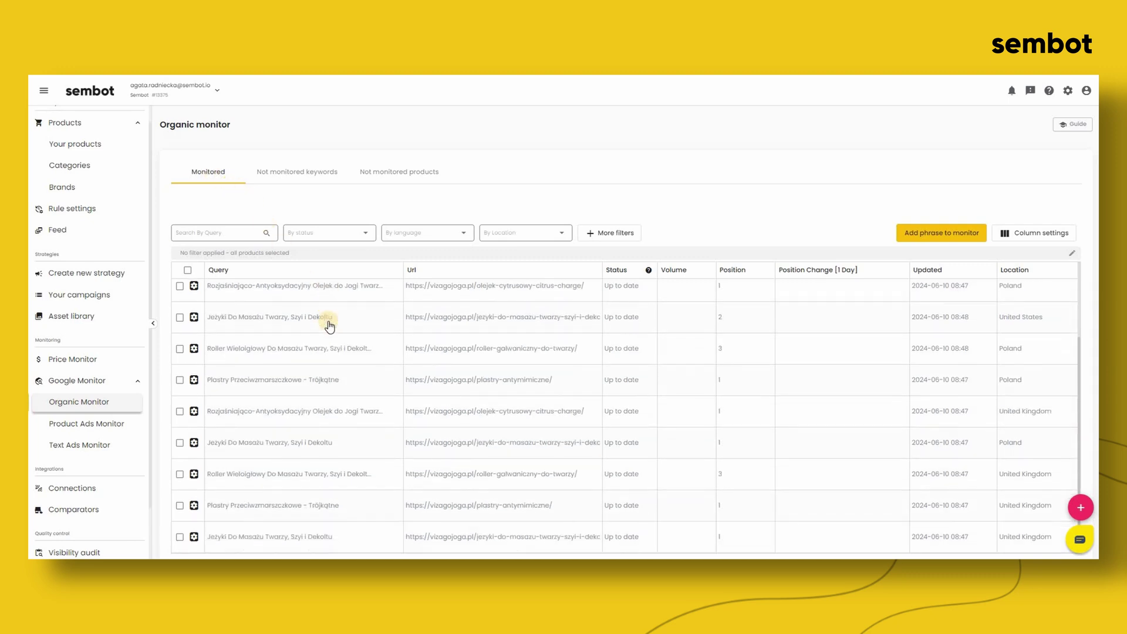
scroll(330, 327, up, 2)
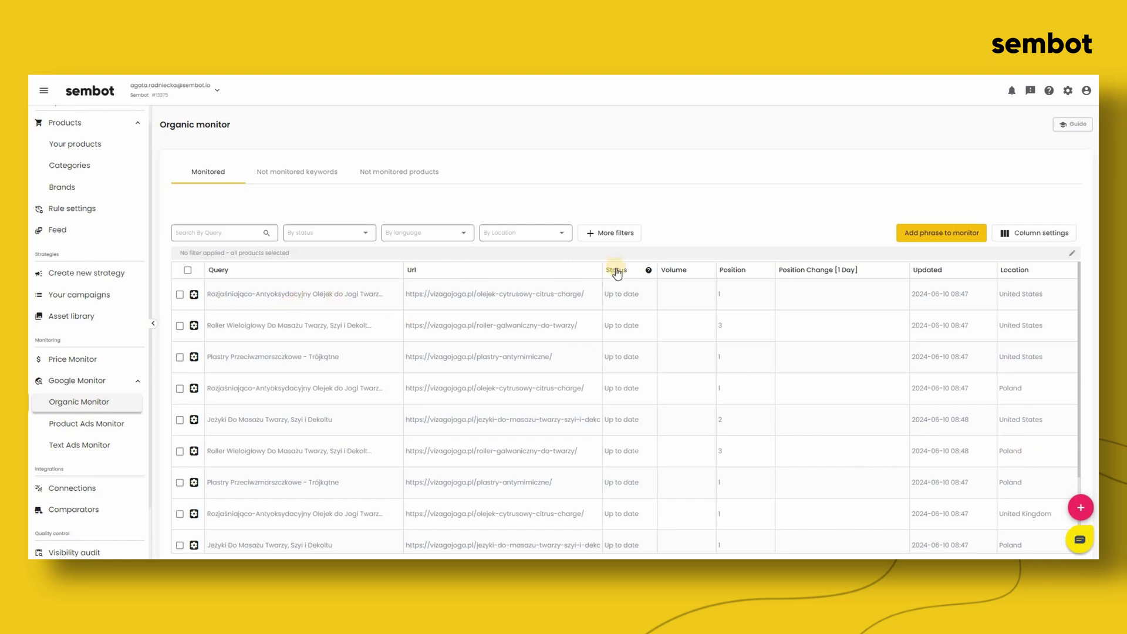
scroll(631, 351, down, 3)
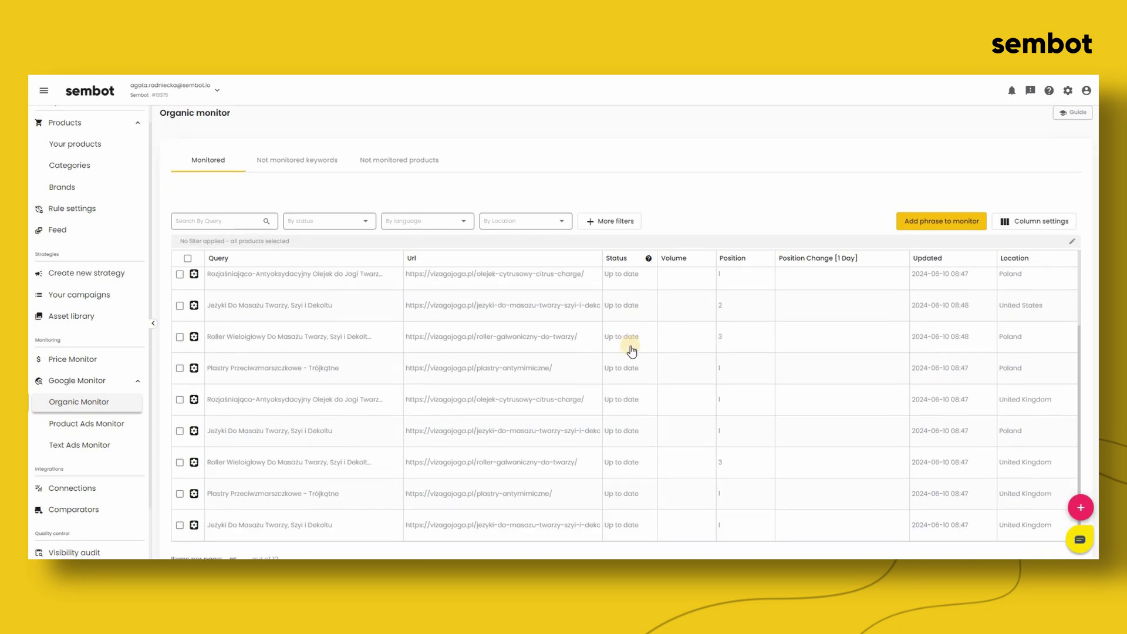
scroll(632, 351, up, 3)
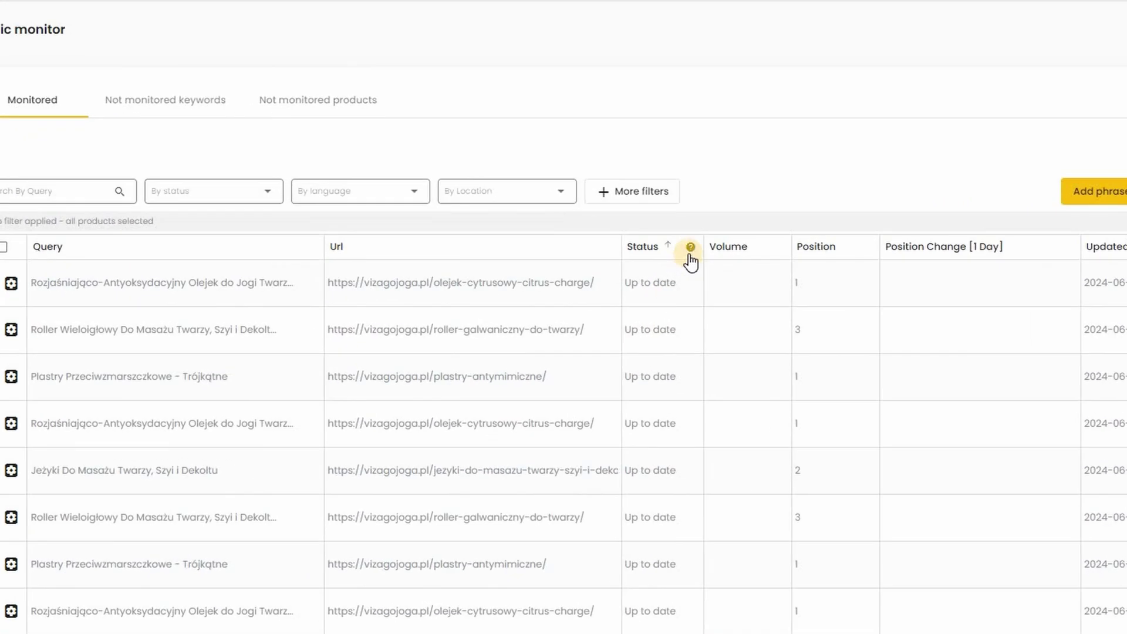
mouse_move(691, 247)
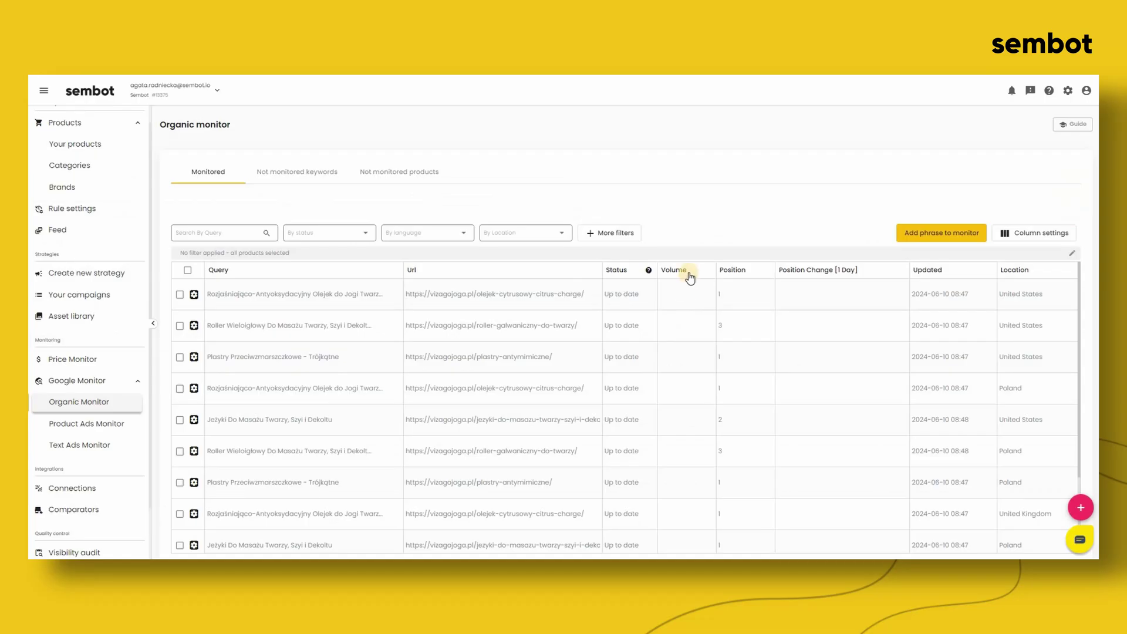
click(690, 277)
scroll(687, 302, down, 2)
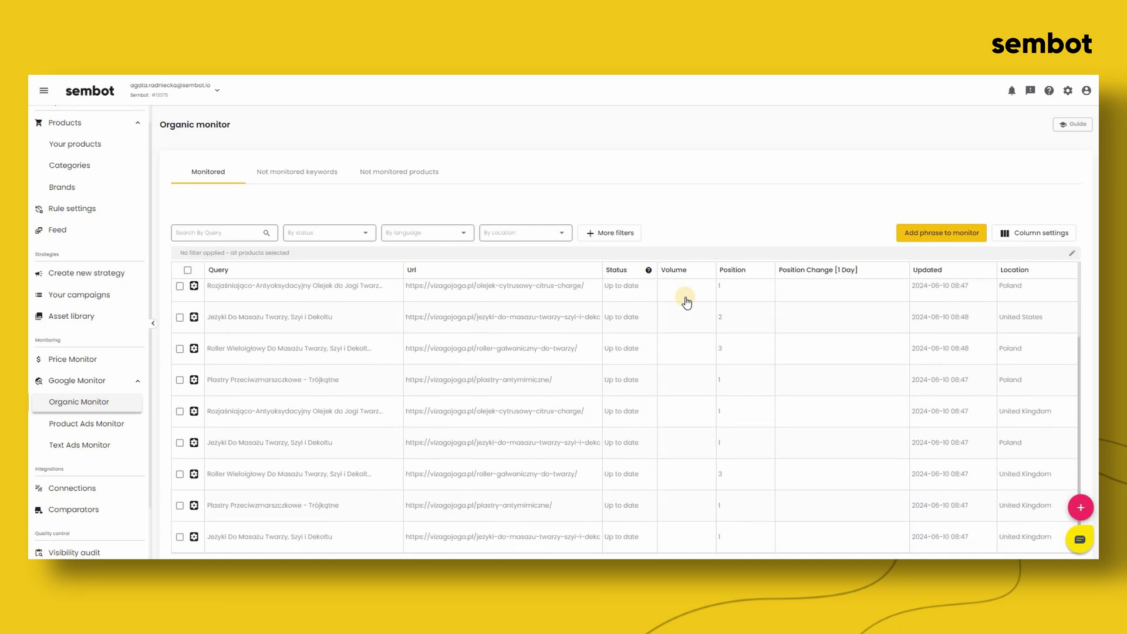
scroll(687, 302, up, 2)
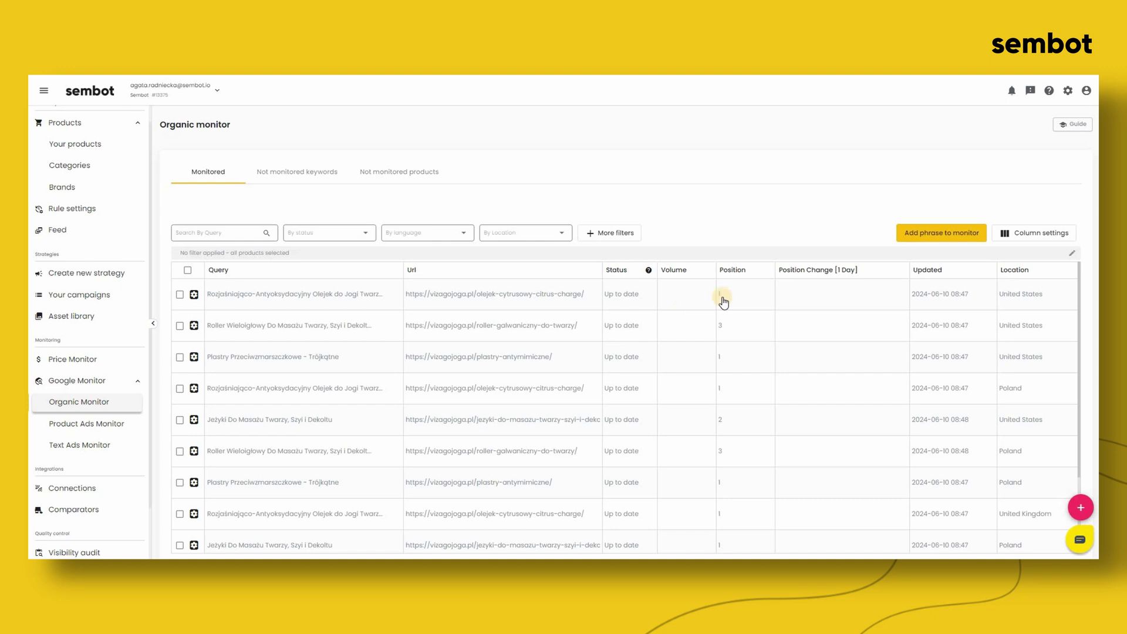
scroll(741, 301, down, 2)
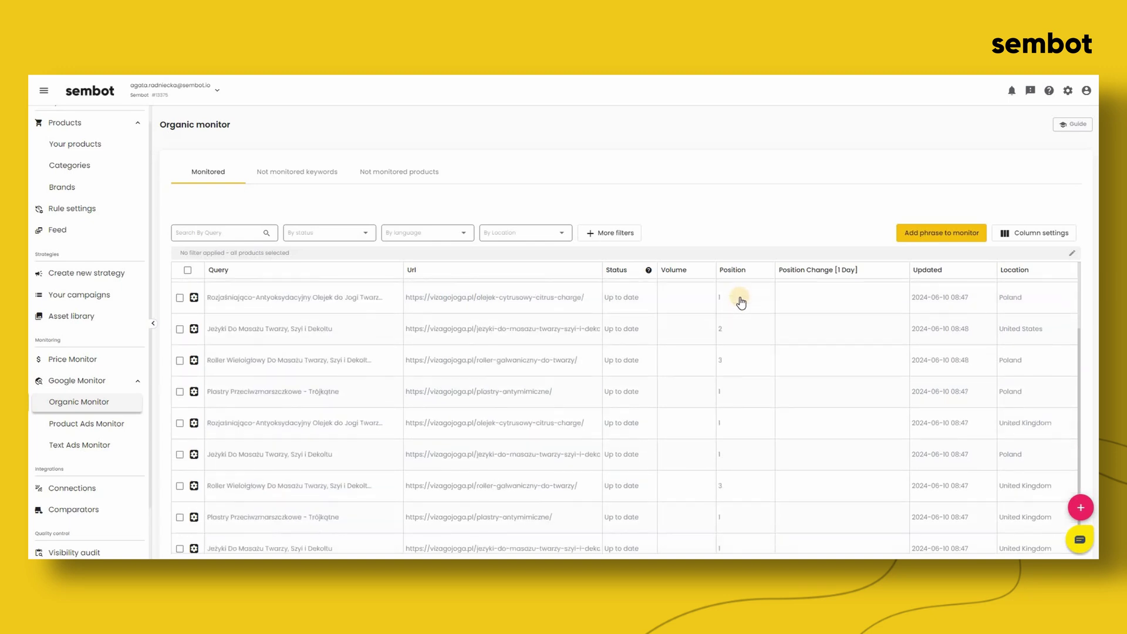
scroll(742, 369, down, 1)
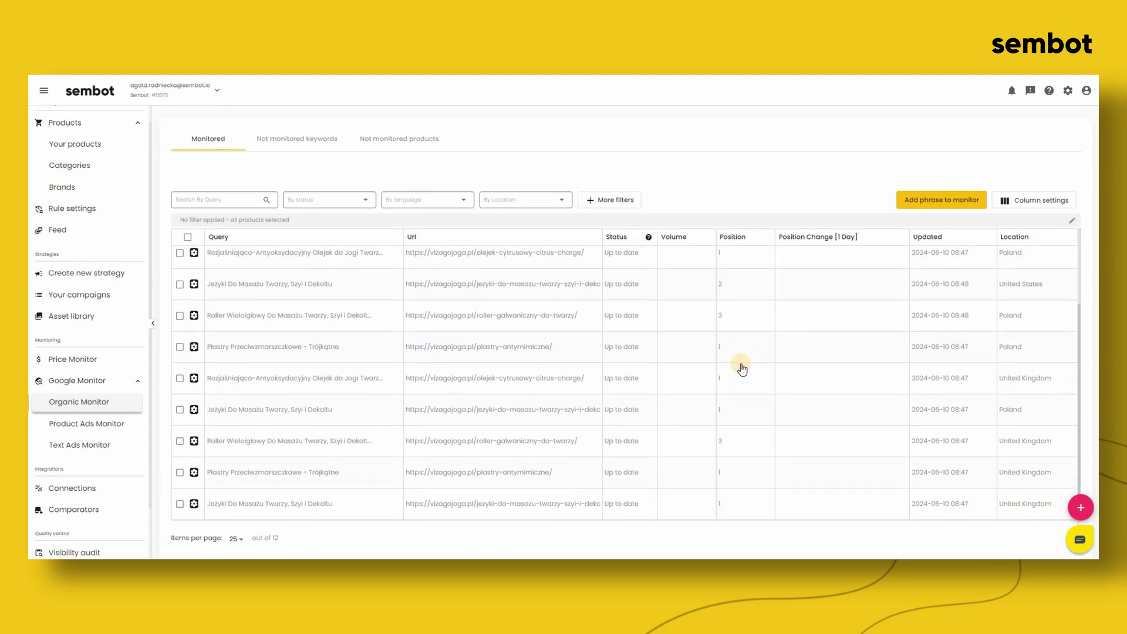
scroll(743, 369, up, 2)
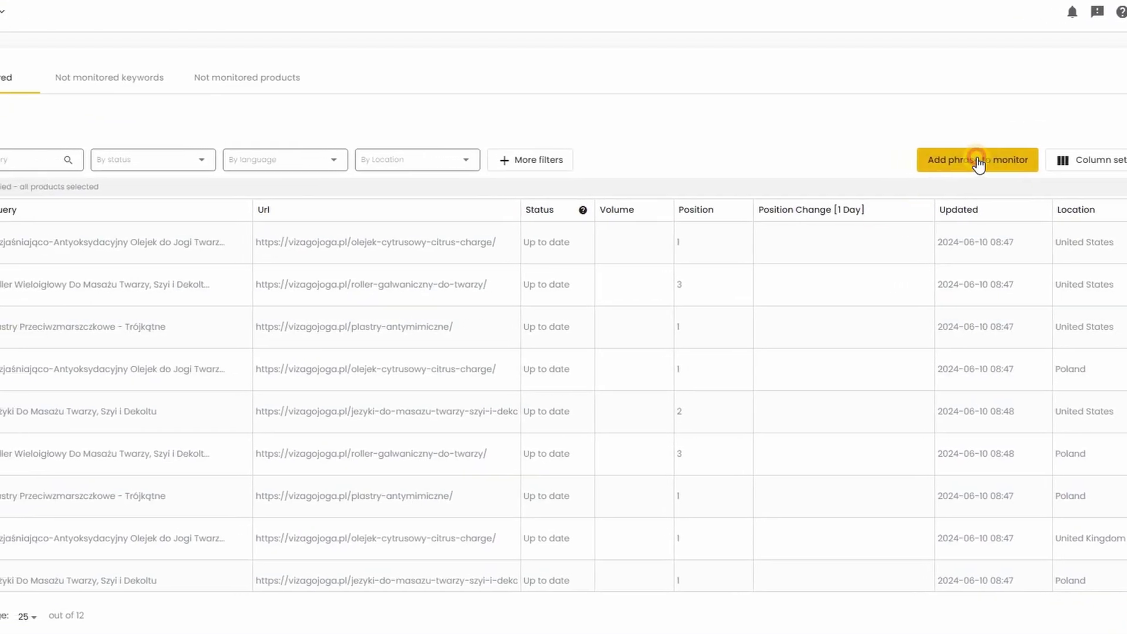
Submit a new monitor task for the query "Face oils" with Polish as the language and Poland as the location
click(977, 160)
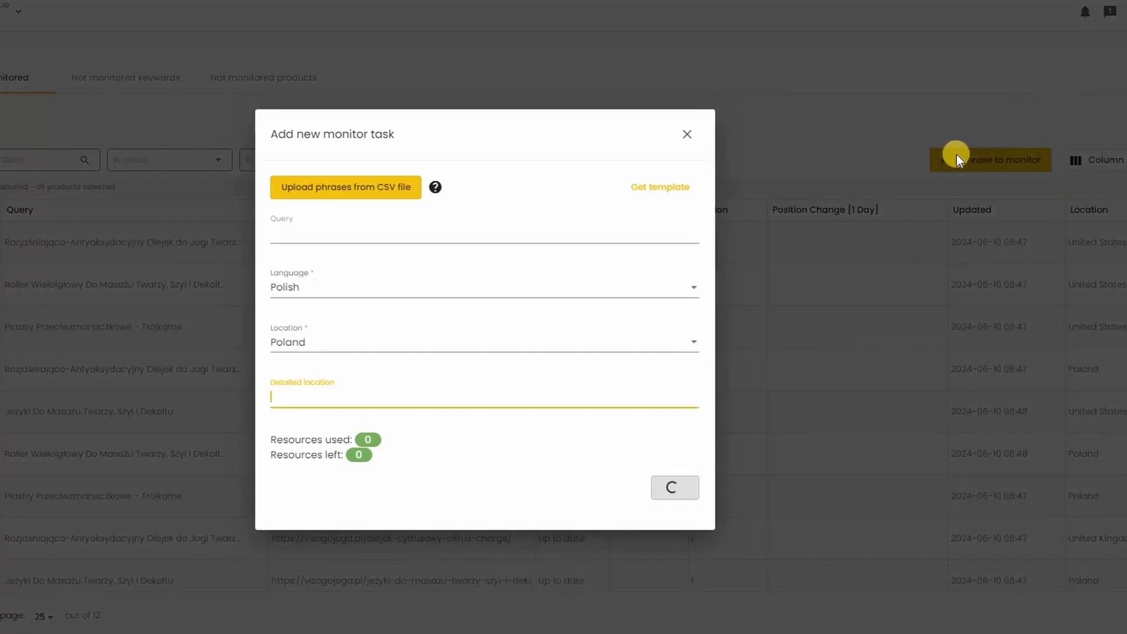
click(376, 232)
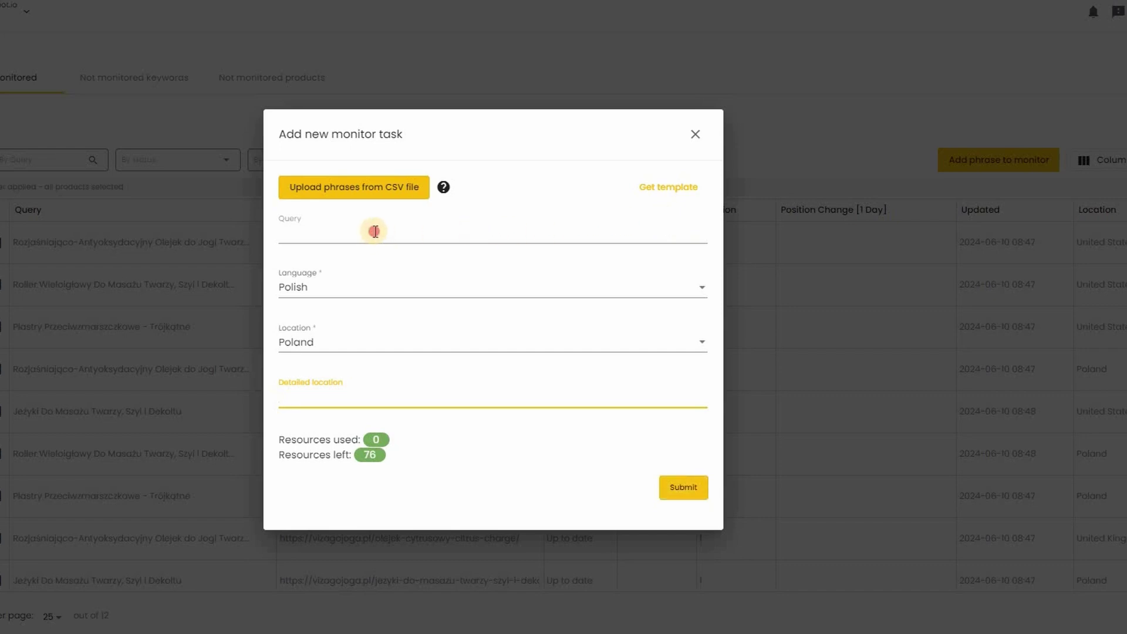
text(Face oils)
key(Return)
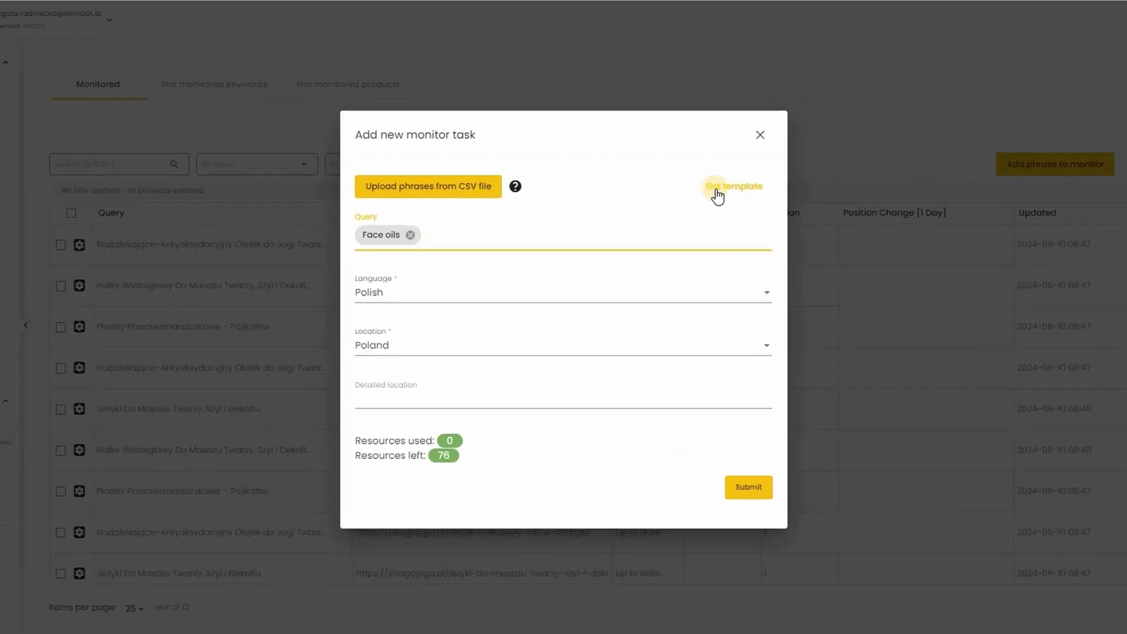
key(Return)
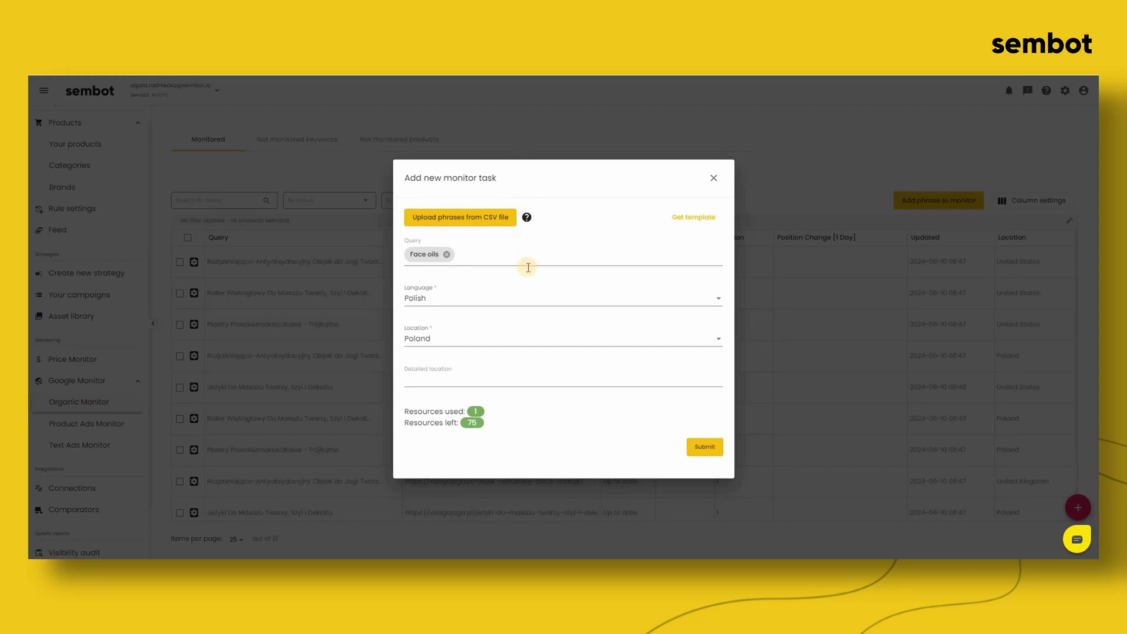
click(450, 223)
click(699, 448)
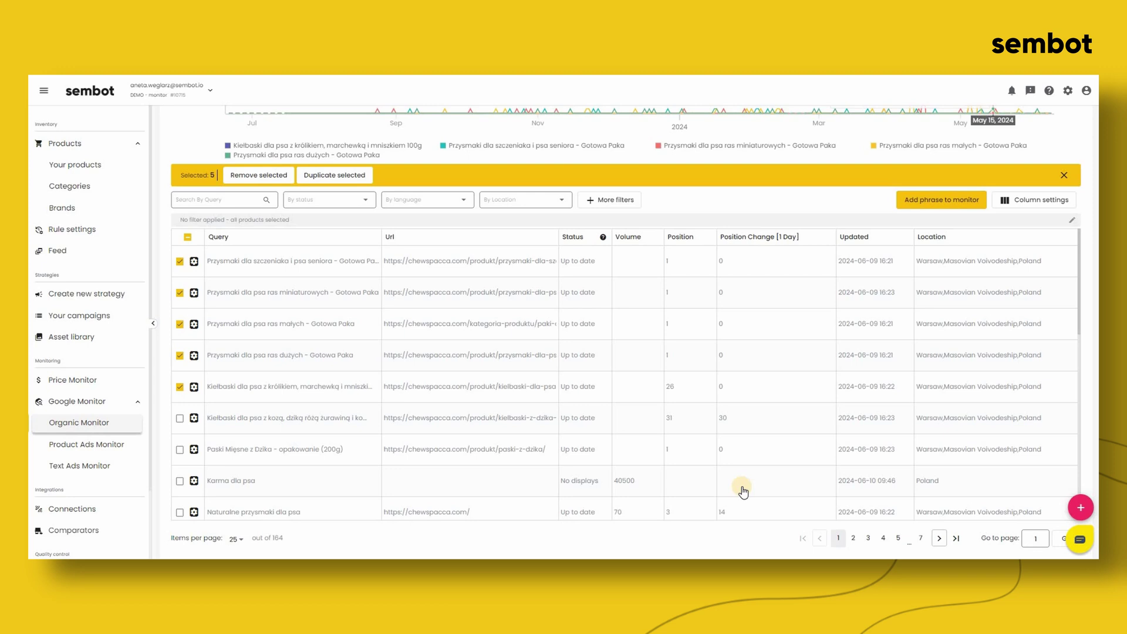
Open the competitors of the monitored phrase "Przysmaki dla szczeniaka i psa seniora - Gotowa Paka"
scroll(743, 492, down, 8)
scroll(743, 489, up, 8)
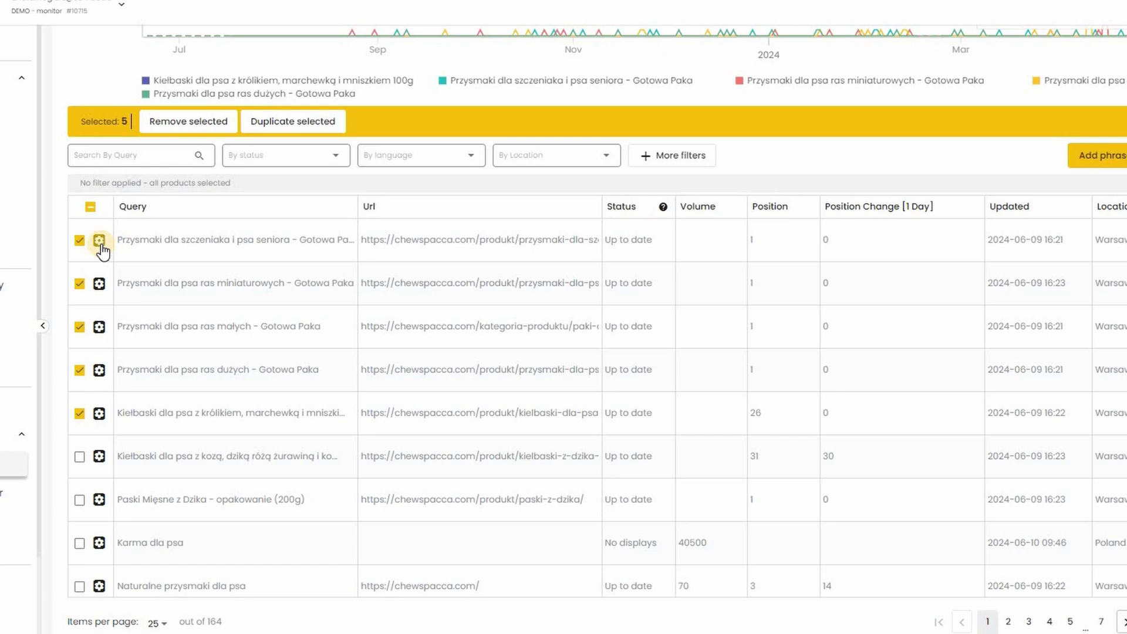
click(100, 241)
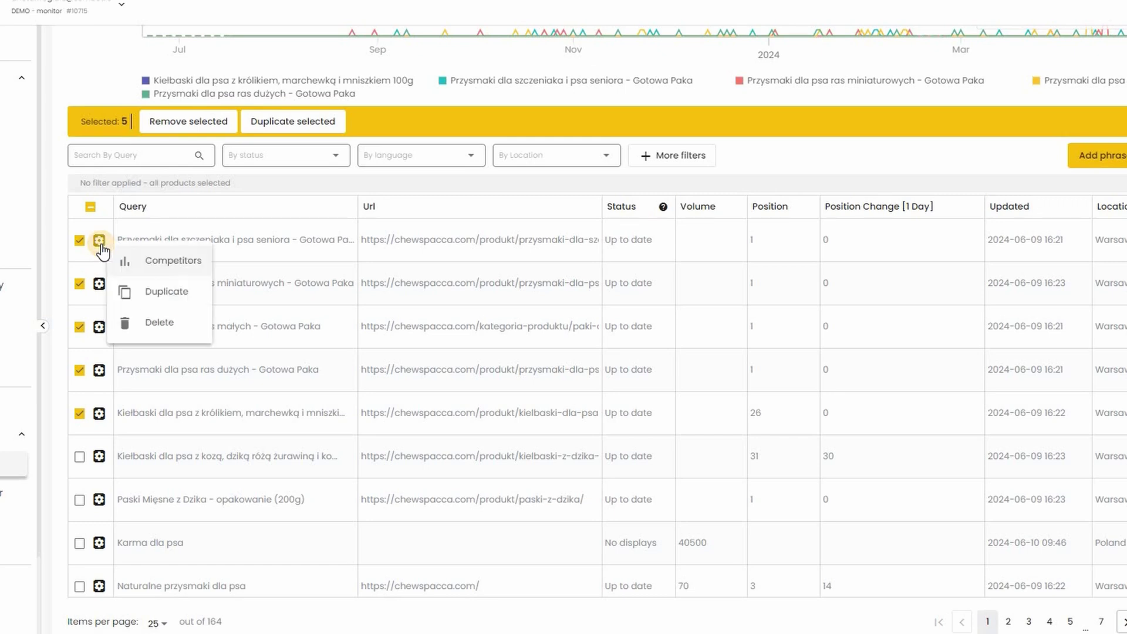
click(157, 259)
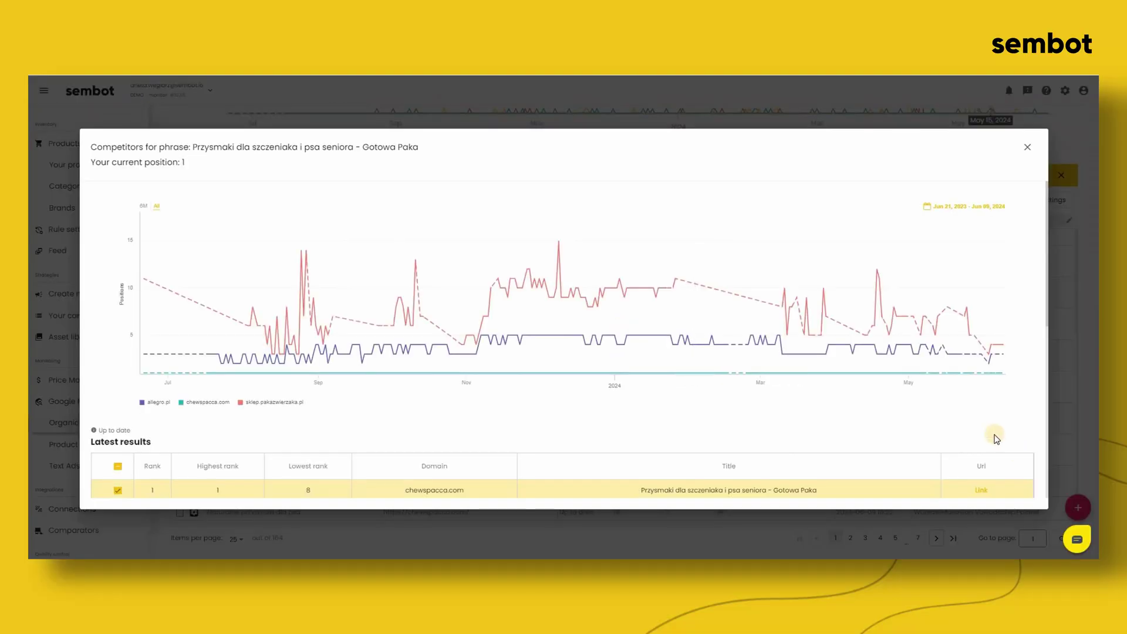
Look through the latest competitor results and view the page behind the third-ranked allegro.pl result
scroll(994, 437, down, 6)
scroll(994, 365, up, 5)
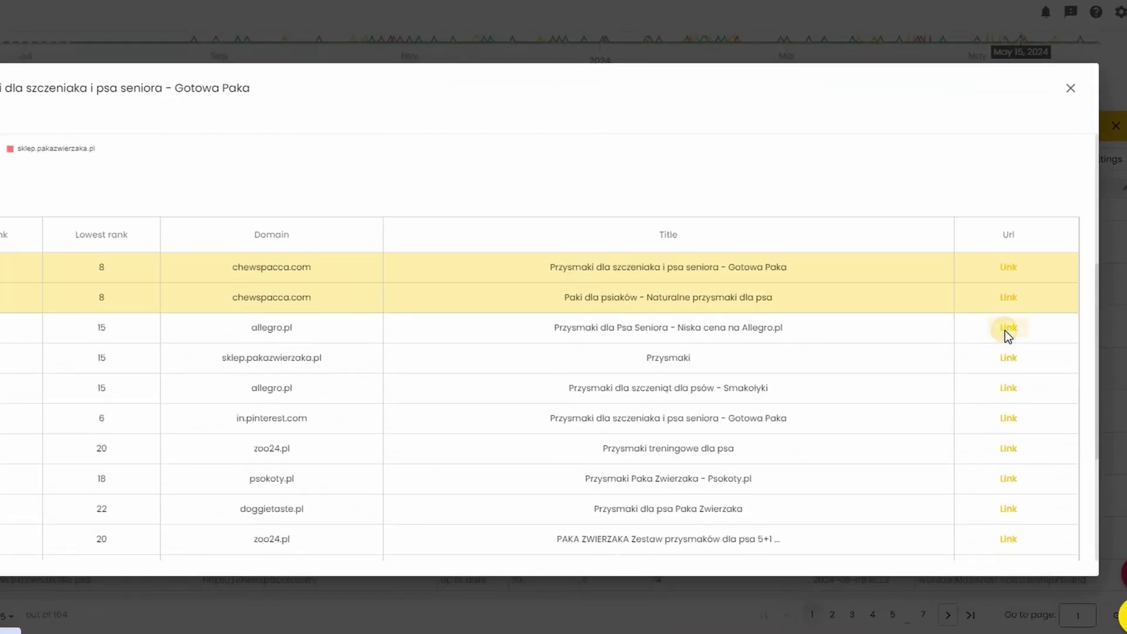
click(1005, 327)
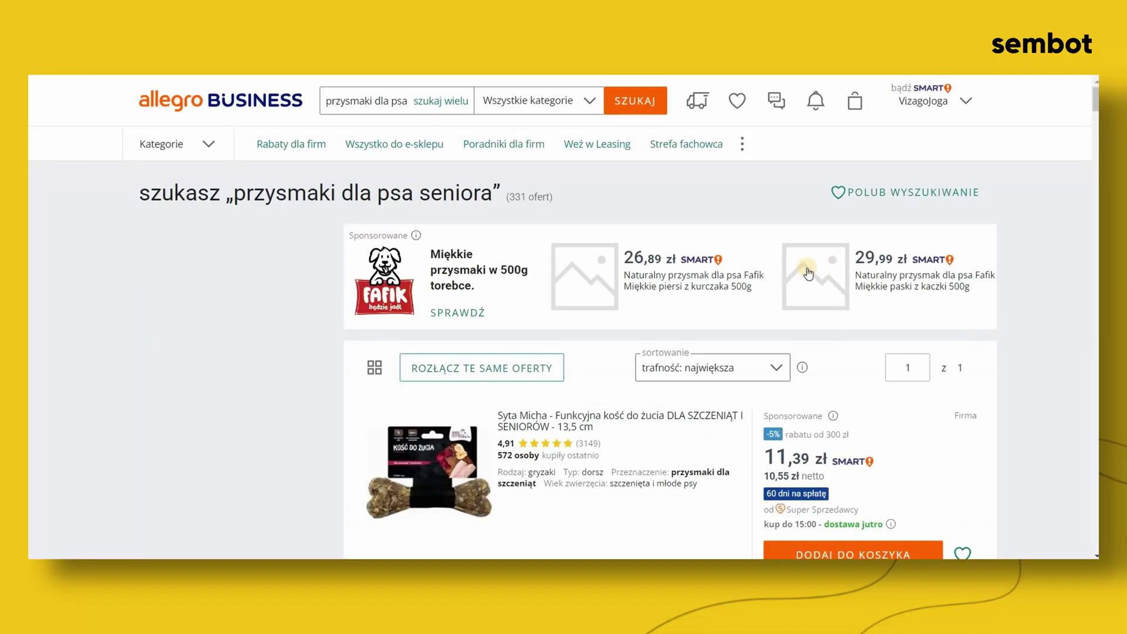
scroll(809, 274, down, 2)
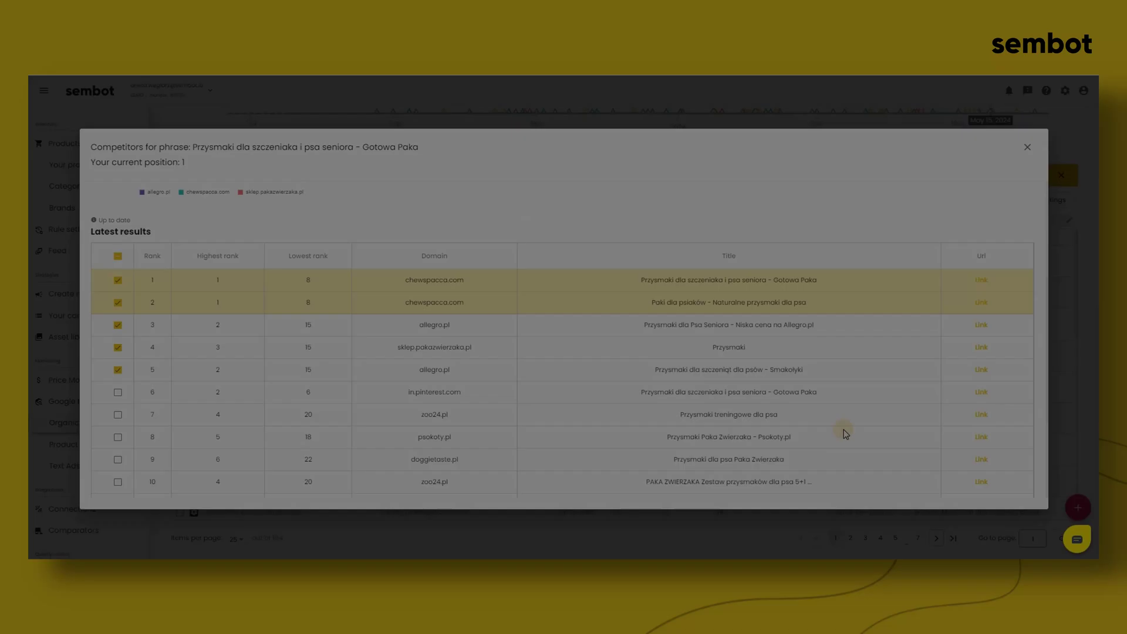
Compare competitors' positions over time with the in.pinterest.com, zoo24.pl and psokoty.pl results added to the chart
scroll(769, 357, up, 4)
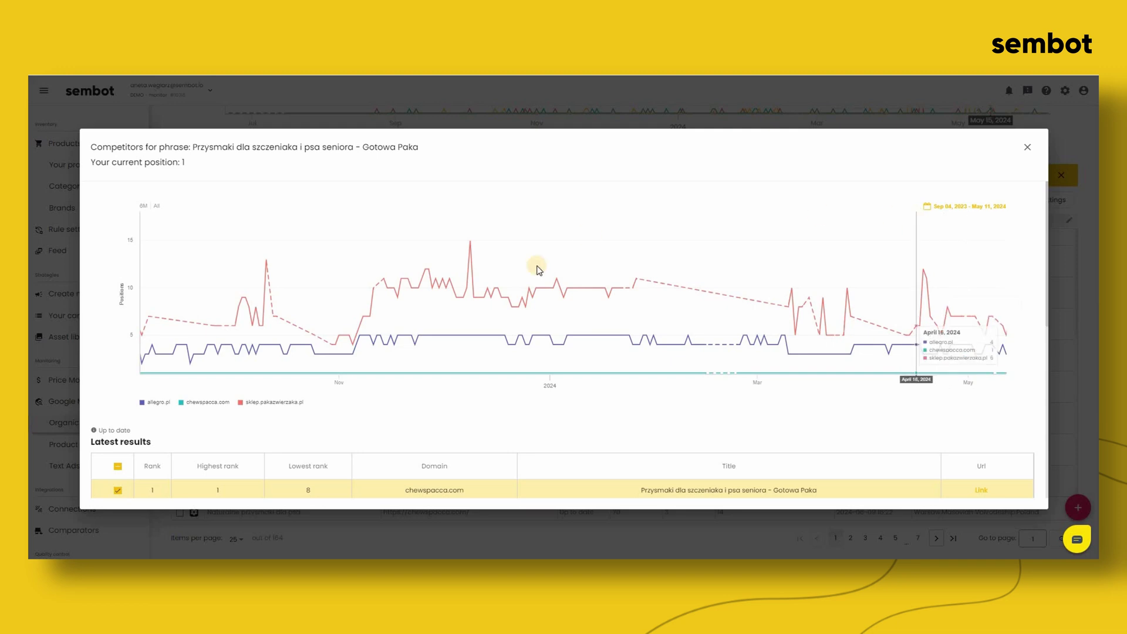
scroll(477, 417, down, 5)
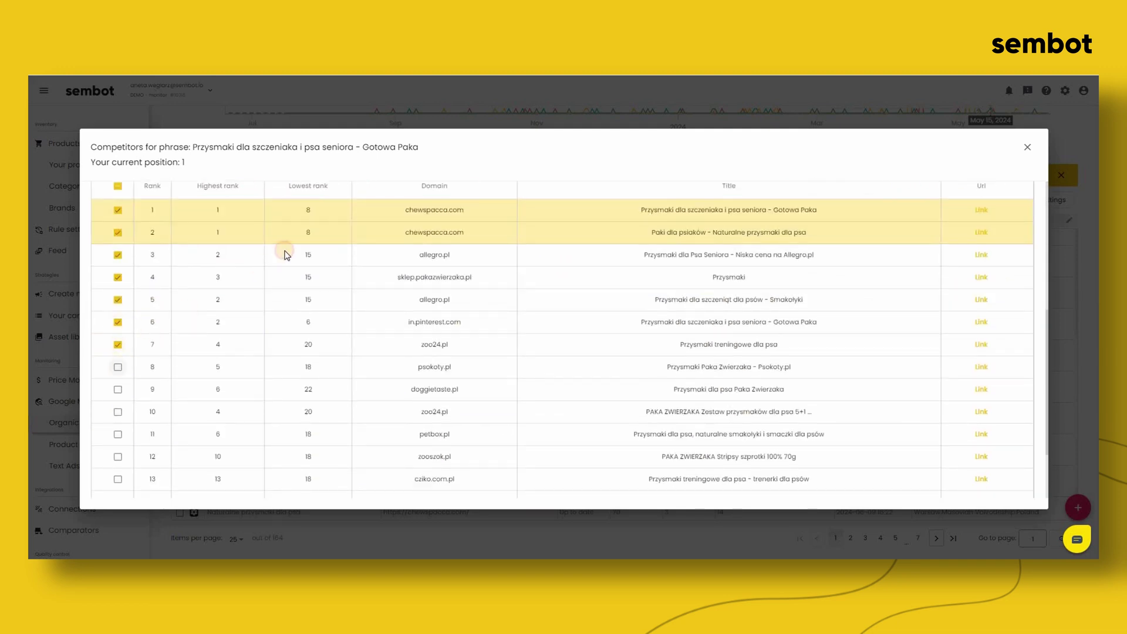
scroll(290, 269, up, 5)
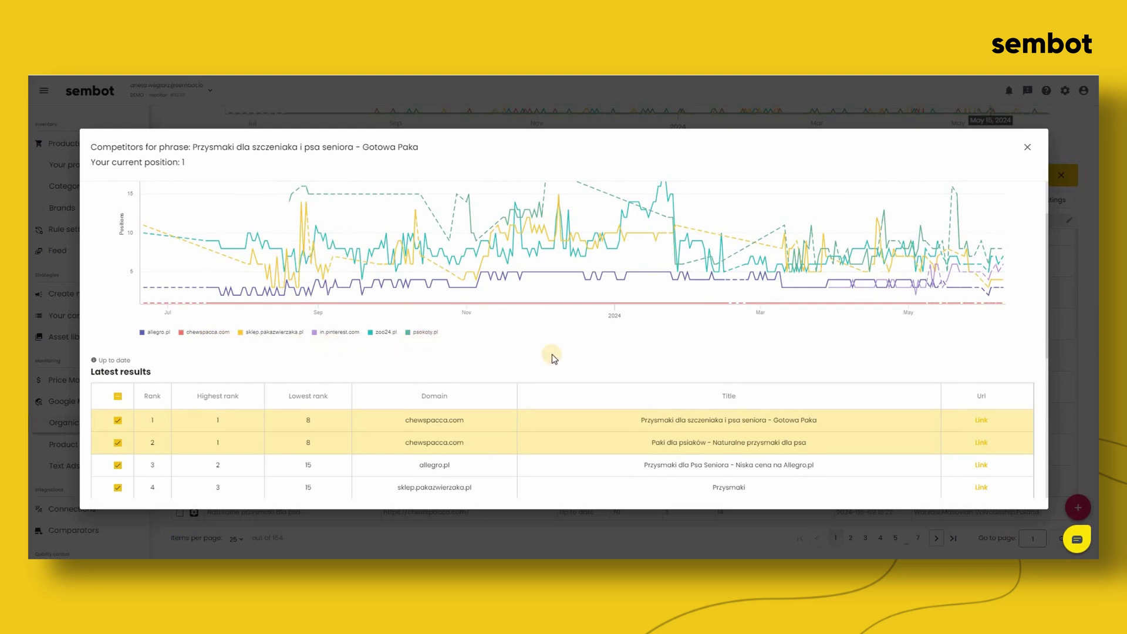
scroll(605, 313, up, 1)
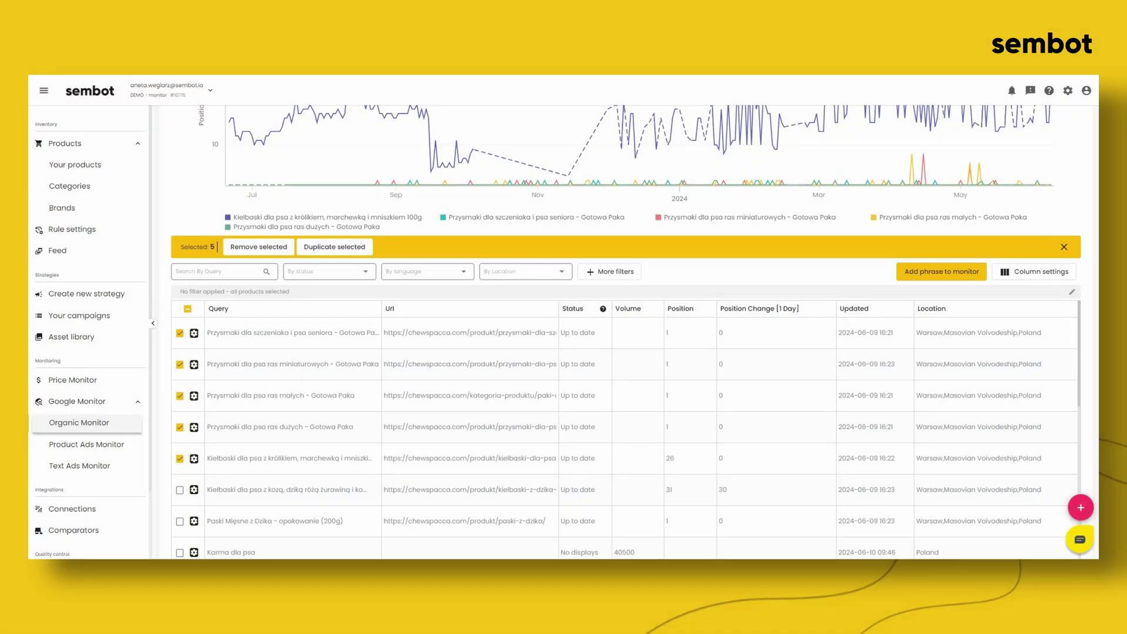
Add the goat-meat "Kiełbaski dla psa z kozą" query and "Paski Mięsne z Dzika - opakowanie (200g)" to the Organic Monitor position chart
scroll(622, 329, up, 4)
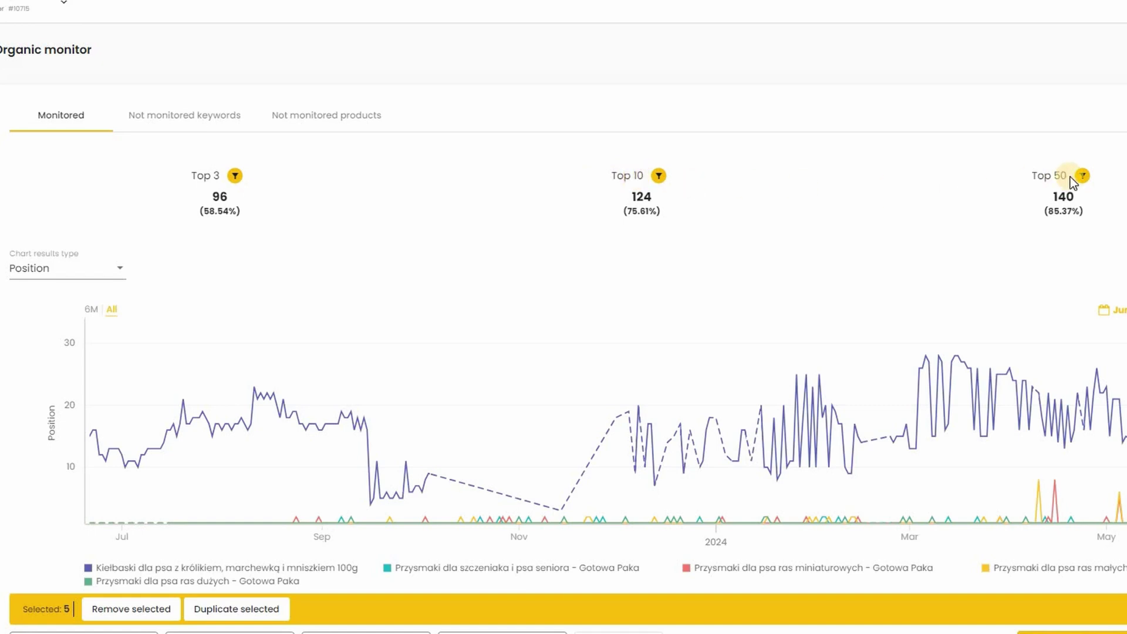
click(114, 269)
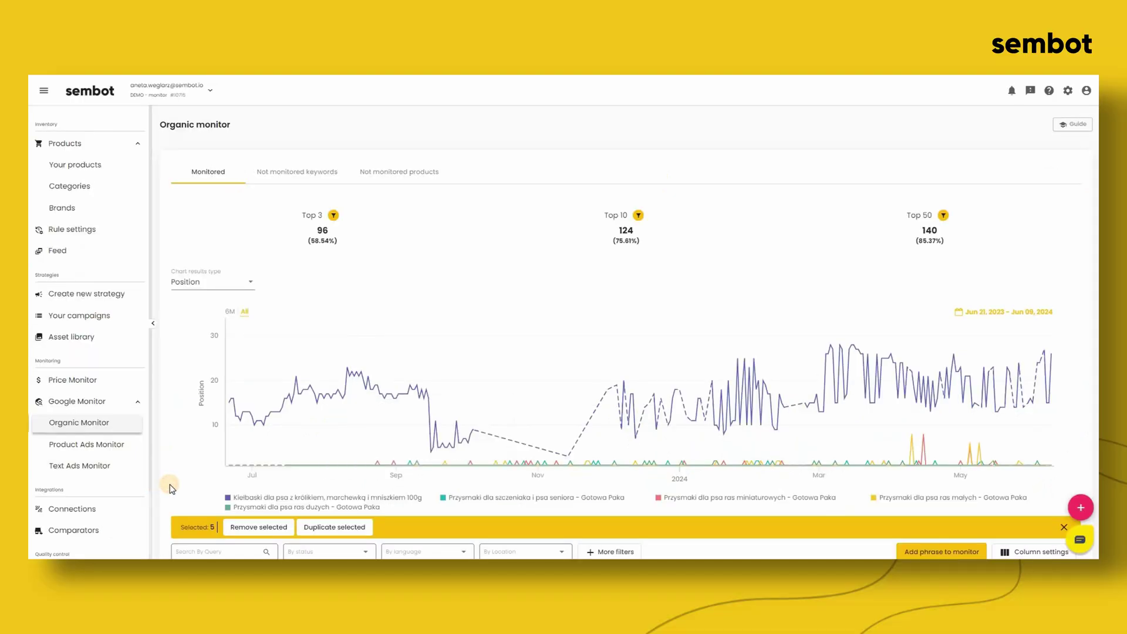
scroll(176, 481, down, 4)
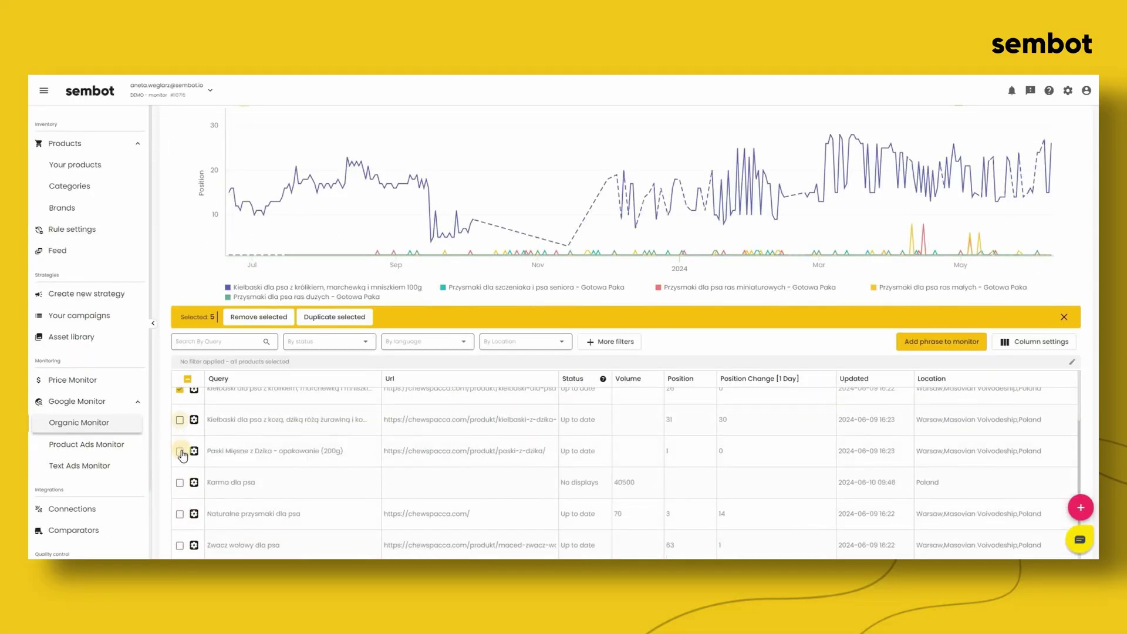
click(180, 452)
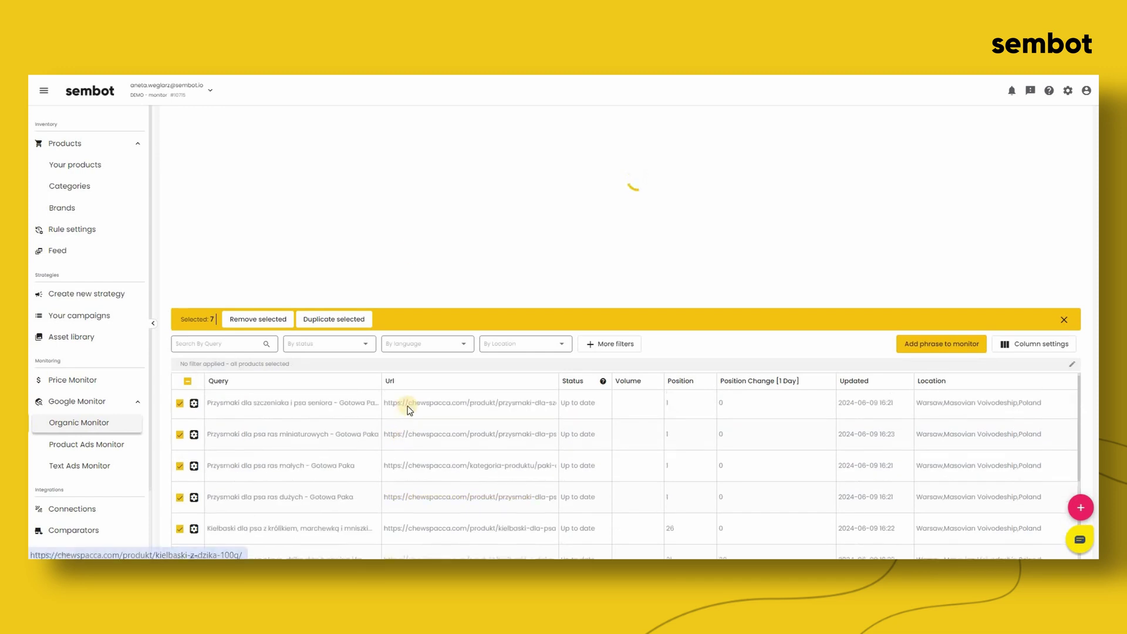
scroll(408, 249, up, 4)
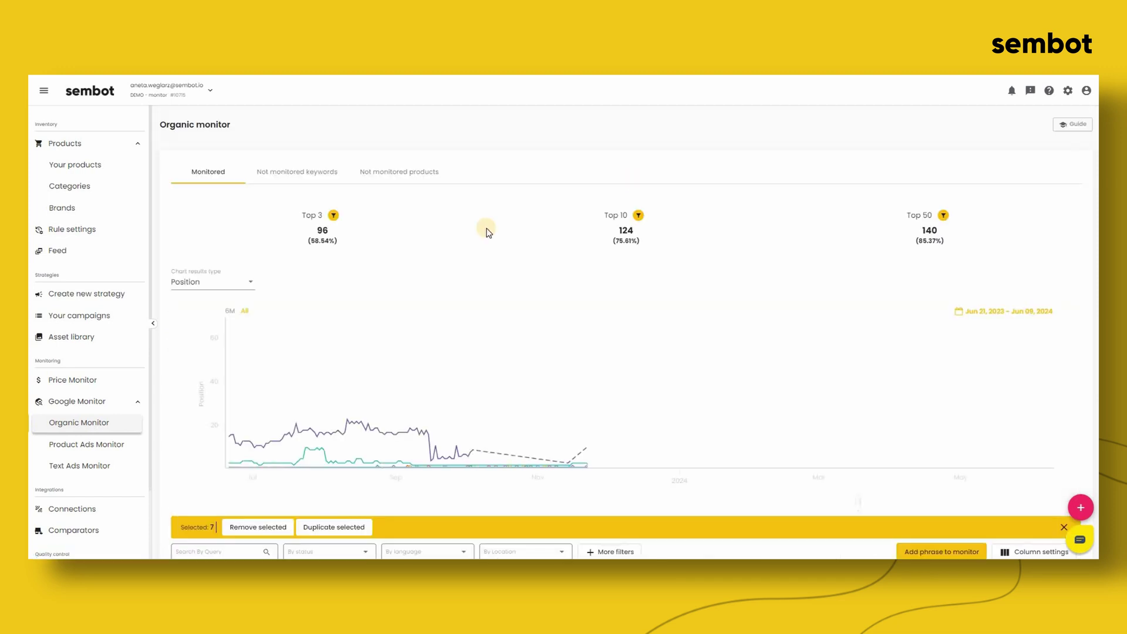
Open the choice of result types for the Organic Monitor chart
click(246, 286)
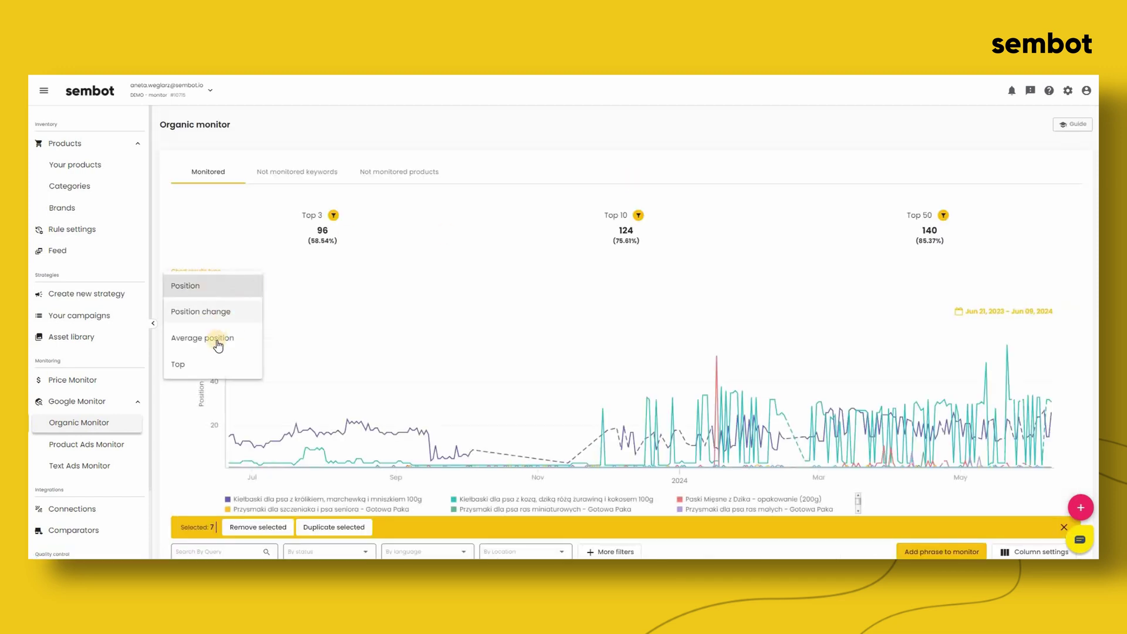